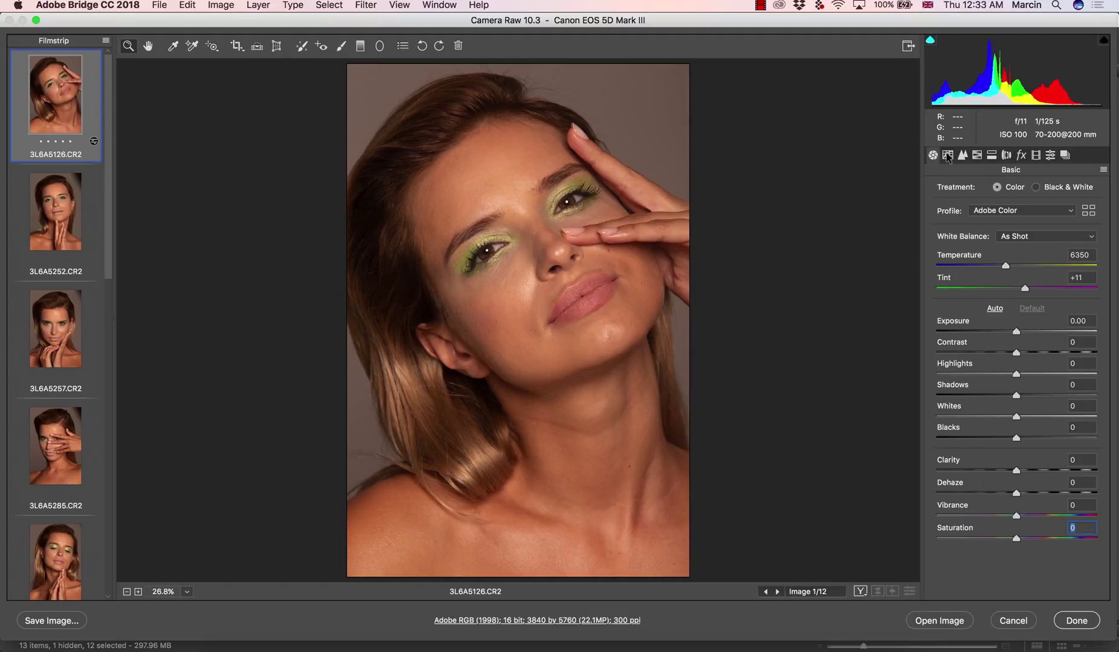
# - Try the parametric tone curve with Highlights at -24 and Shadows at +17, and reset both values to 0
pyautogui.click(947, 155)
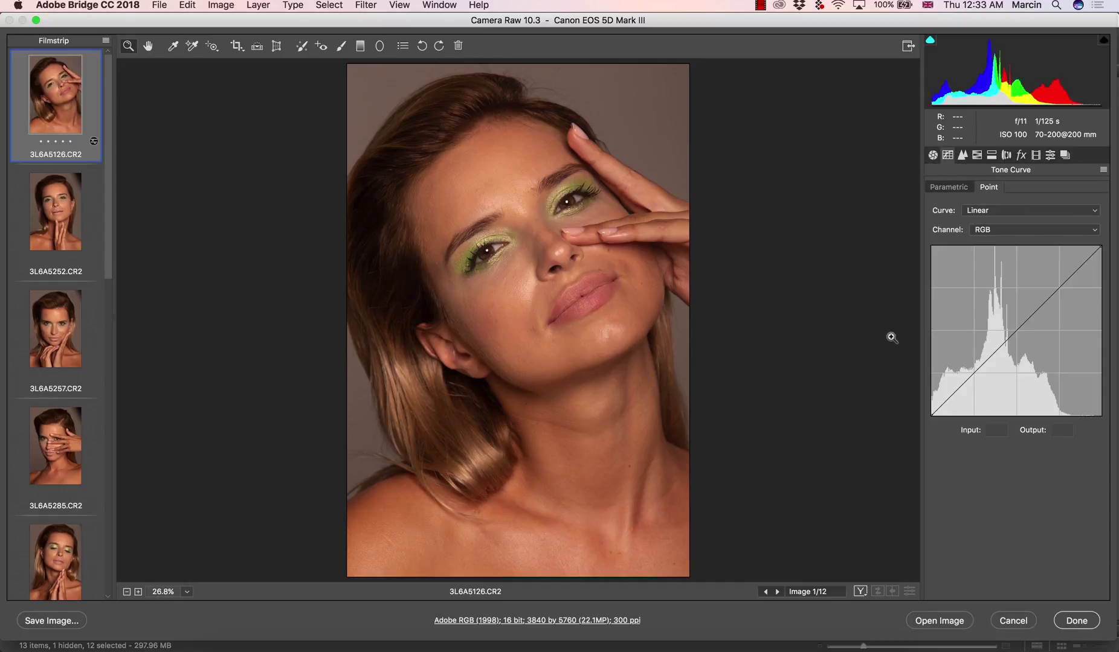
pyautogui.click(952, 189)
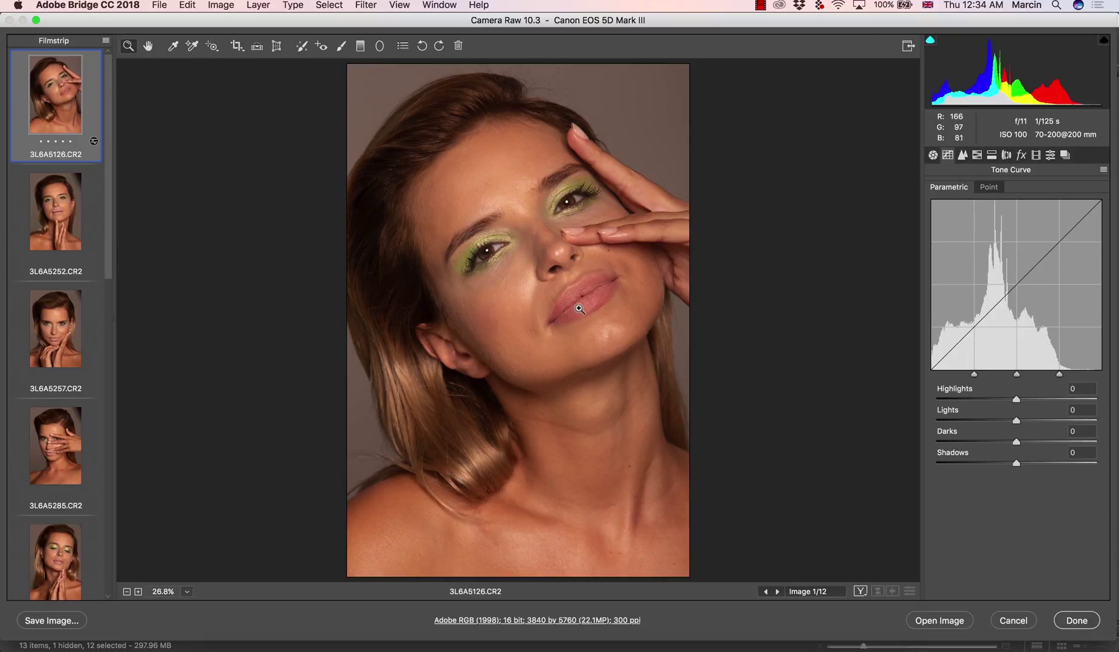
pyautogui.moveTo(1016, 400); pyautogui.dragTo(997, 400)
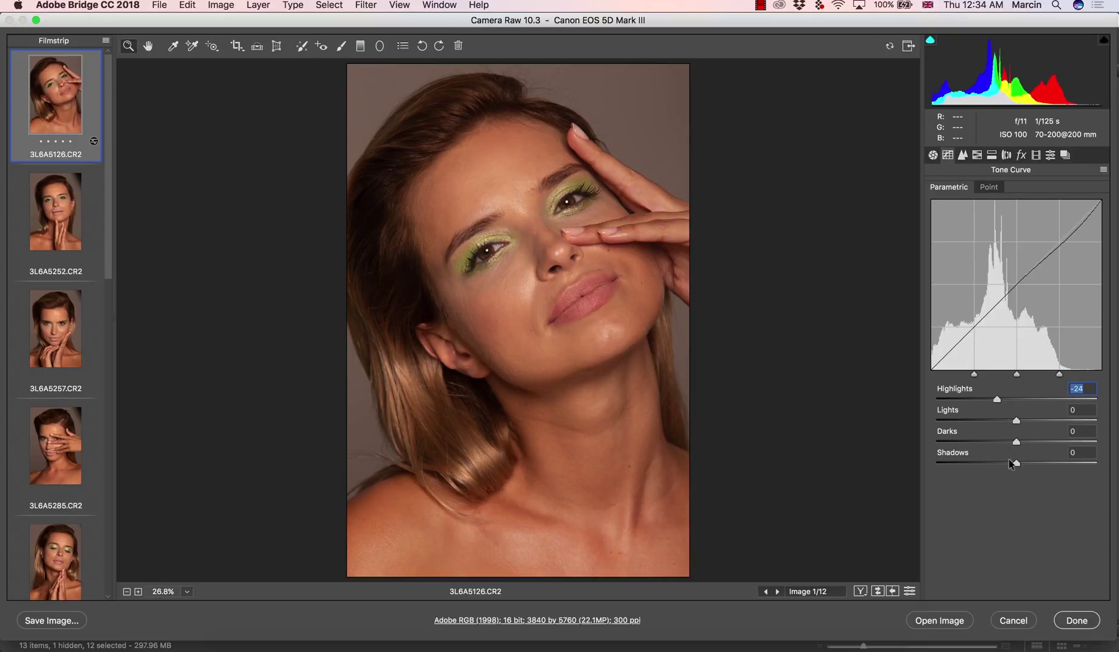
pyautogui.moveTo(1016, 463); pyautogui.dragTo(1030, 463)
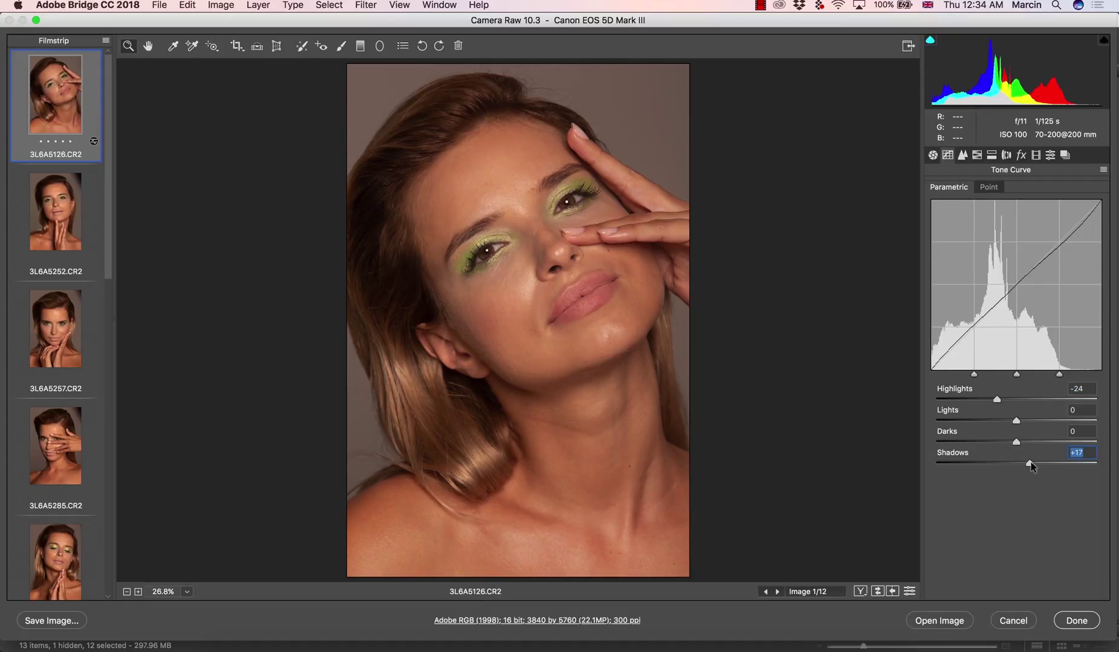
pyautogui.doubleClick(1030, 463)
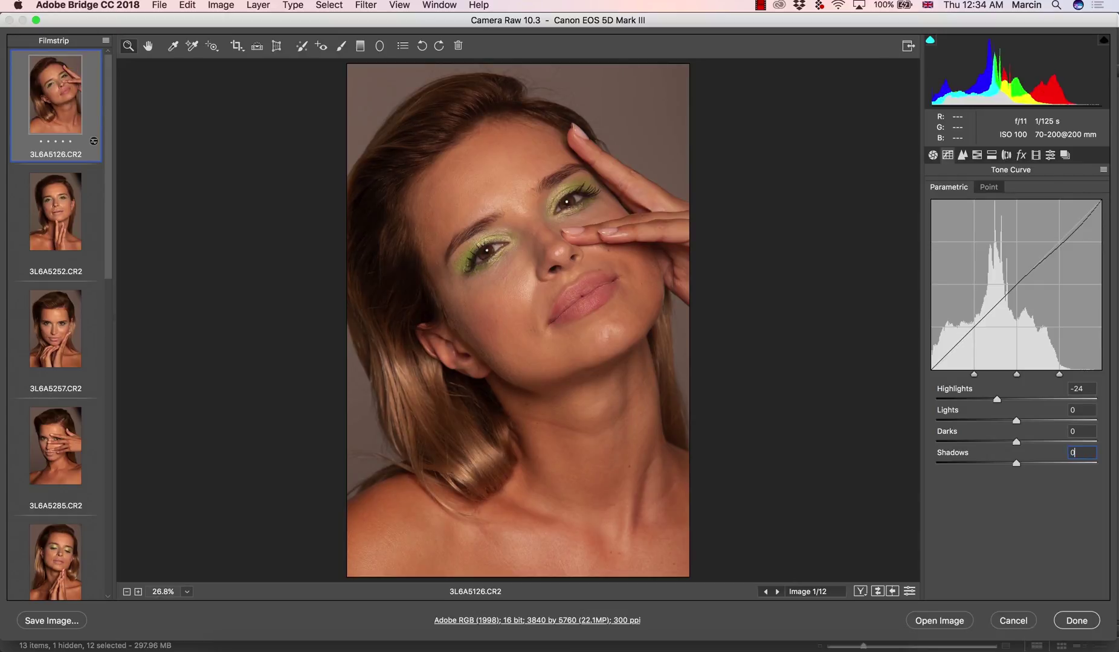
pyautogui.click(1084, 387)
# - Try a faded point curve with black output 12 and white output 240, and restore the endpoints to 0 and 255
pyautogui.click(998, 187)
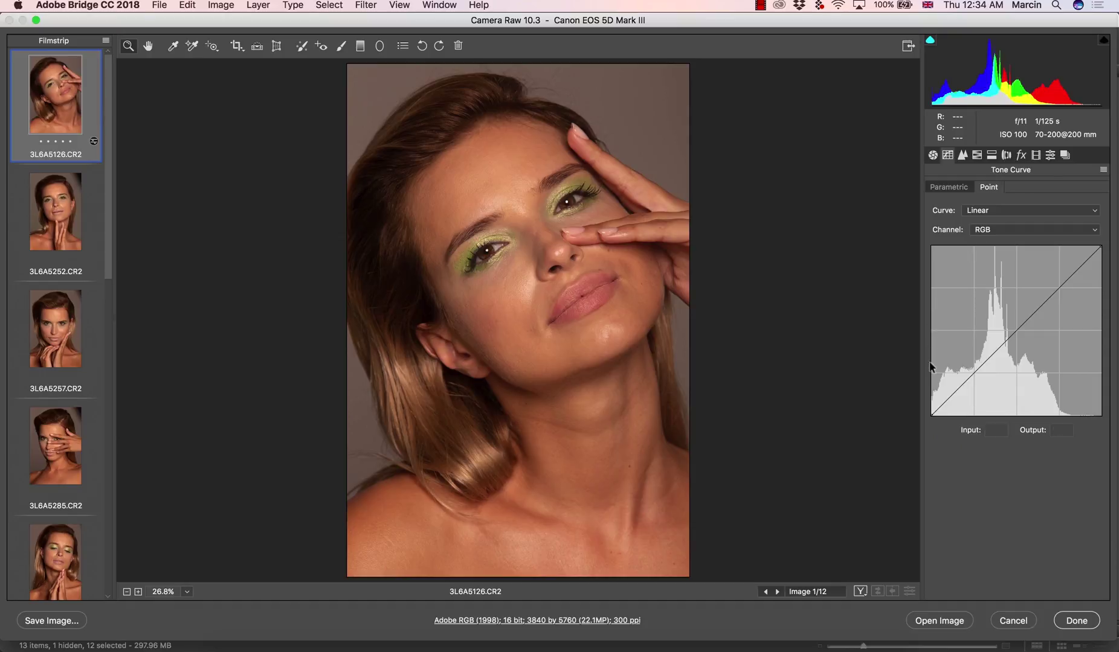
pyautogui.moveTo(933, 414); pyautogui.dragTo(930, 409)
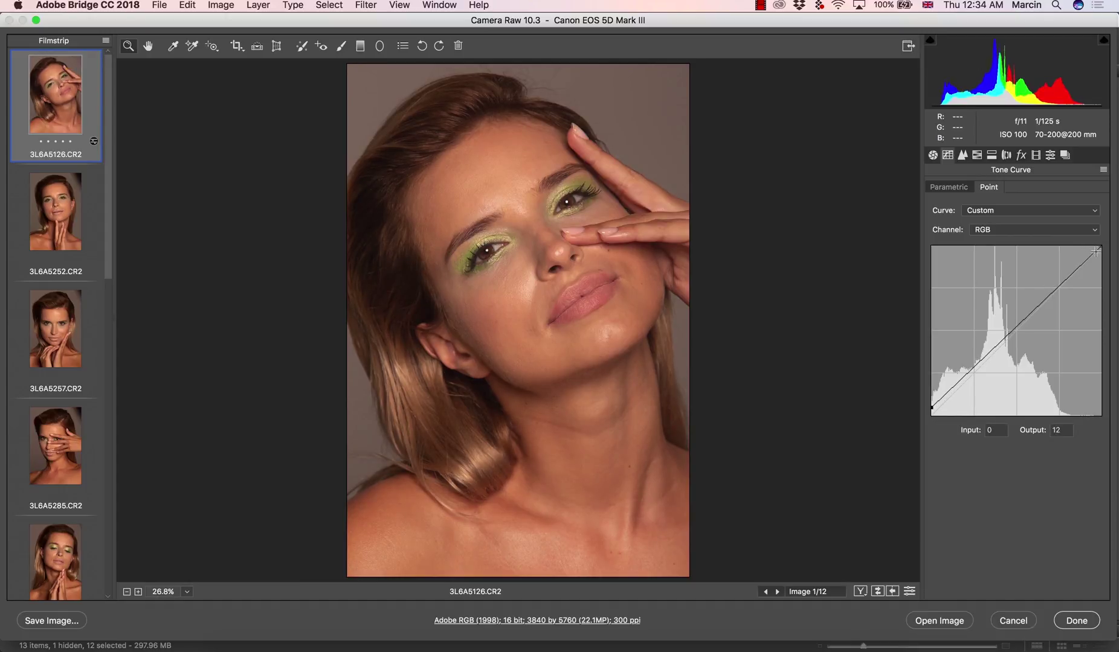
pyautogui.moveTo(1099, 248); pyautogui.dragTo(1100, 259)
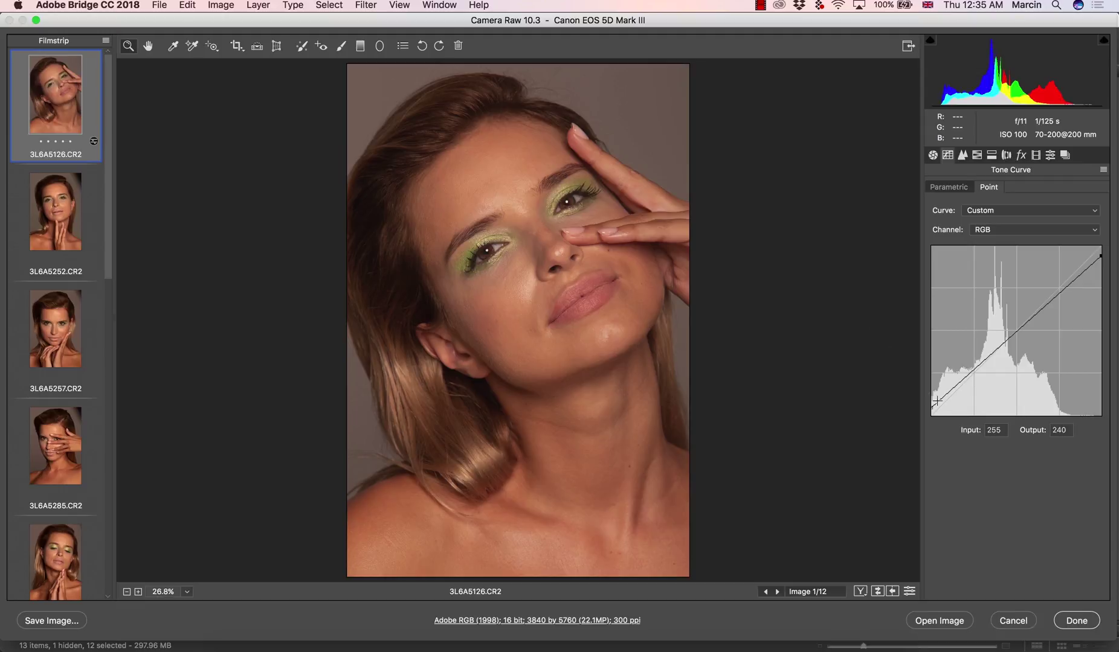
pyautogui.moveTo(932, 407); pyautogui.dragTo(928, 426)
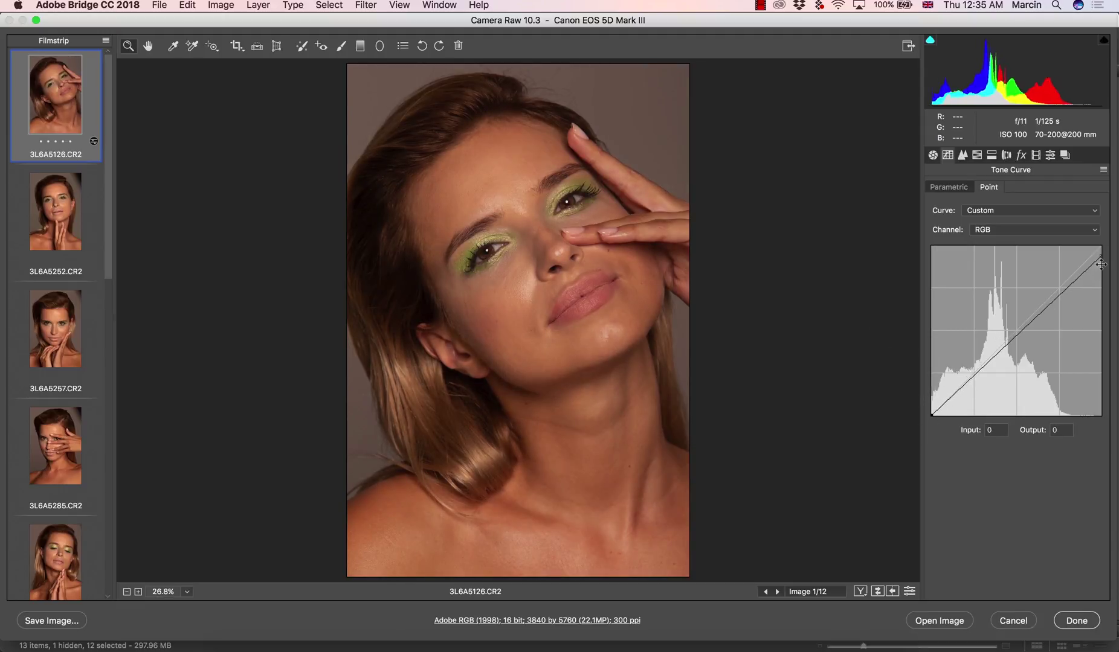
pyautogui.moveTo(1099, 251); pyautogui.dragTo(1095, 245)
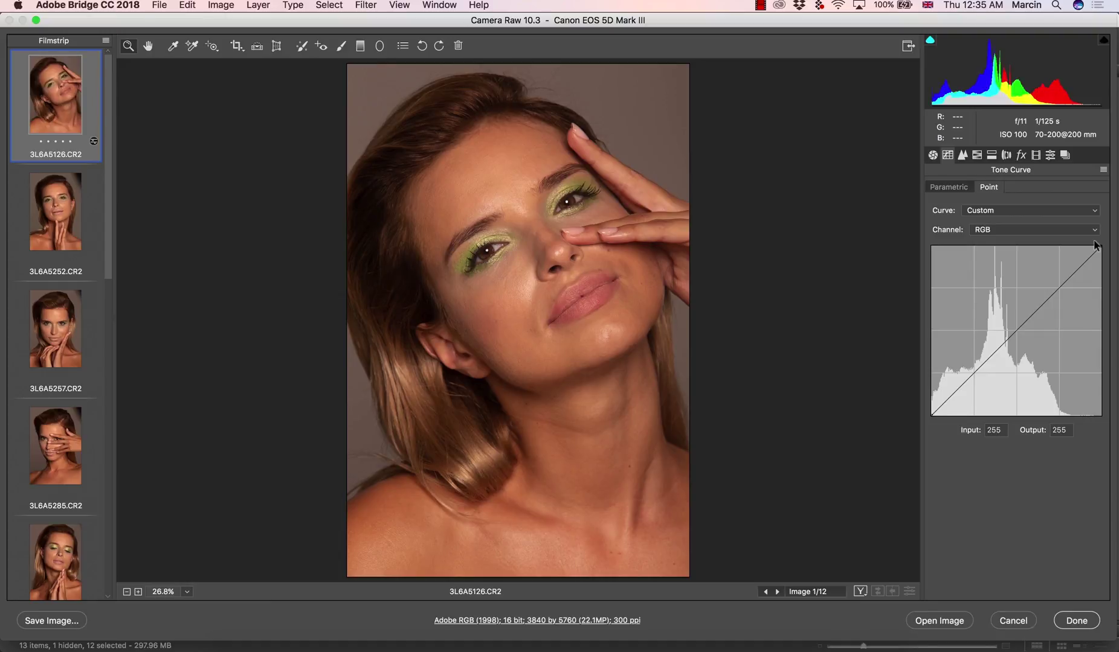
# - Try shifting the Oranges hue to -58 and +32 in the HSL adjustments, and reset it to 0
pyautogui.click(962, 154)
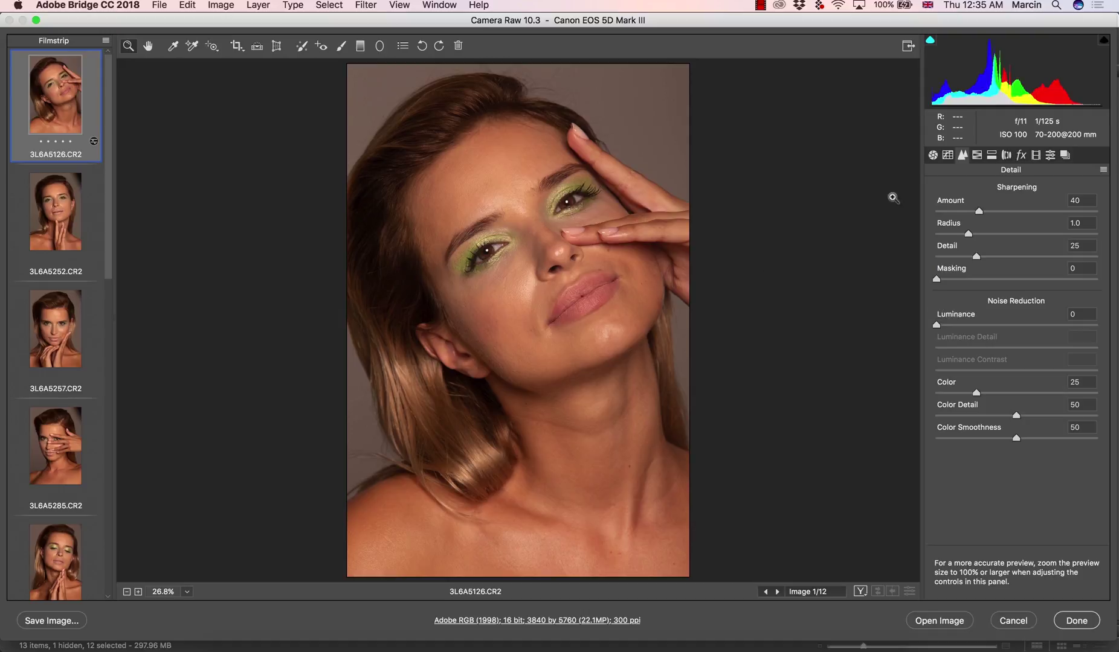
pyautogui.press('super+alt+4')
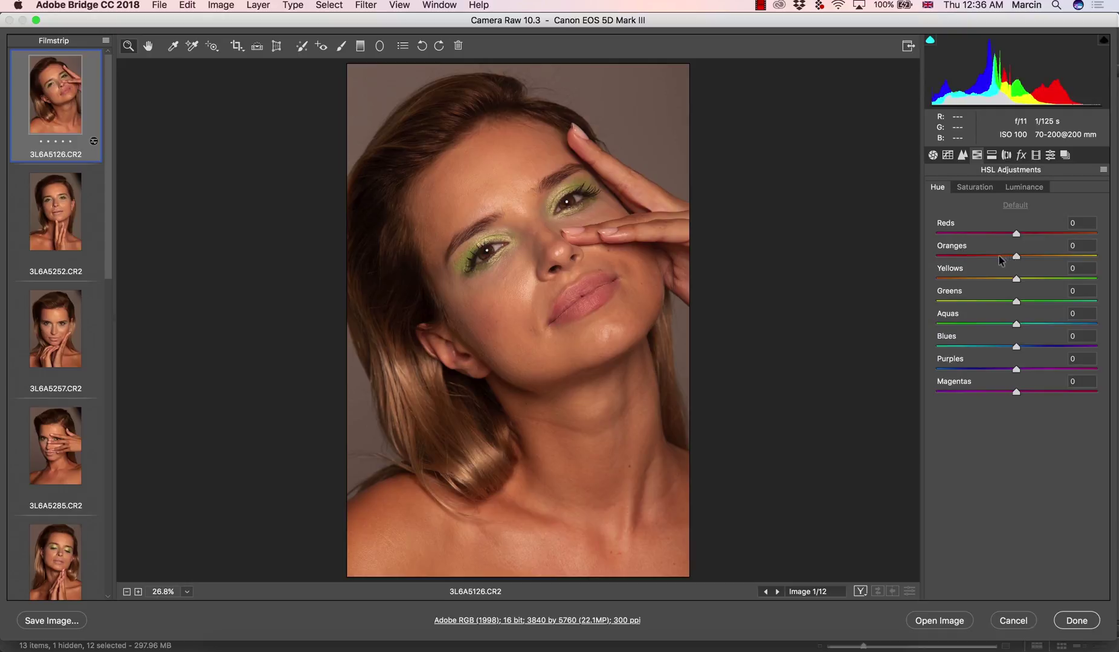
pyautogui.moveTo(986, 256); pyautogui.dragTo(969, 260)
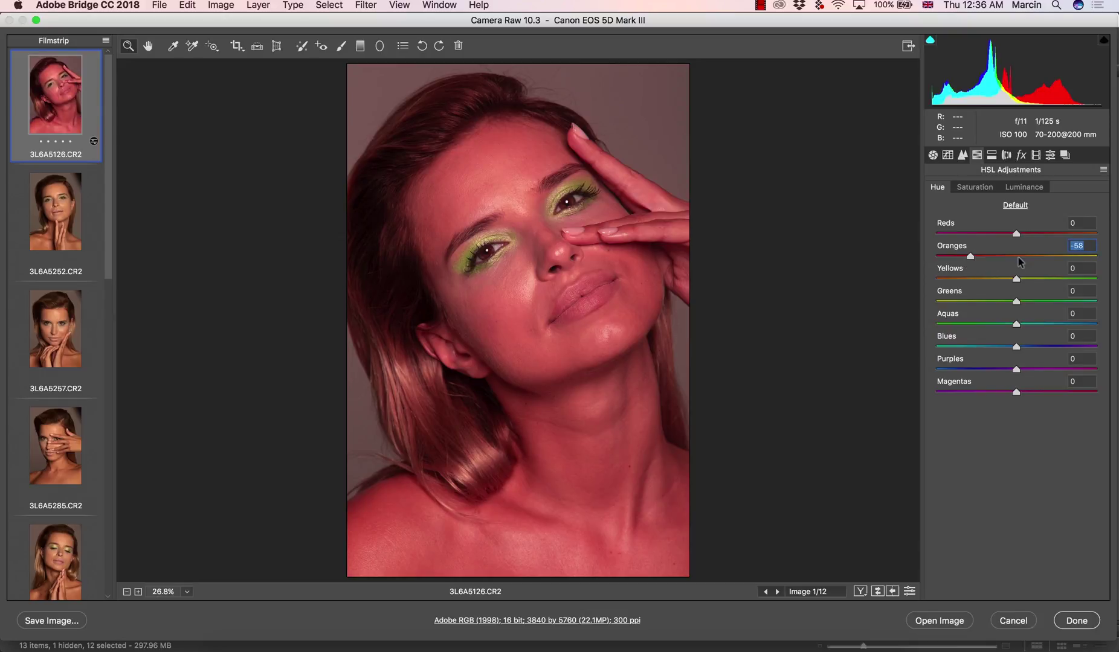
pyautogui.moveTo(1034, 257); pyautogui.dragTo(1041, 257)
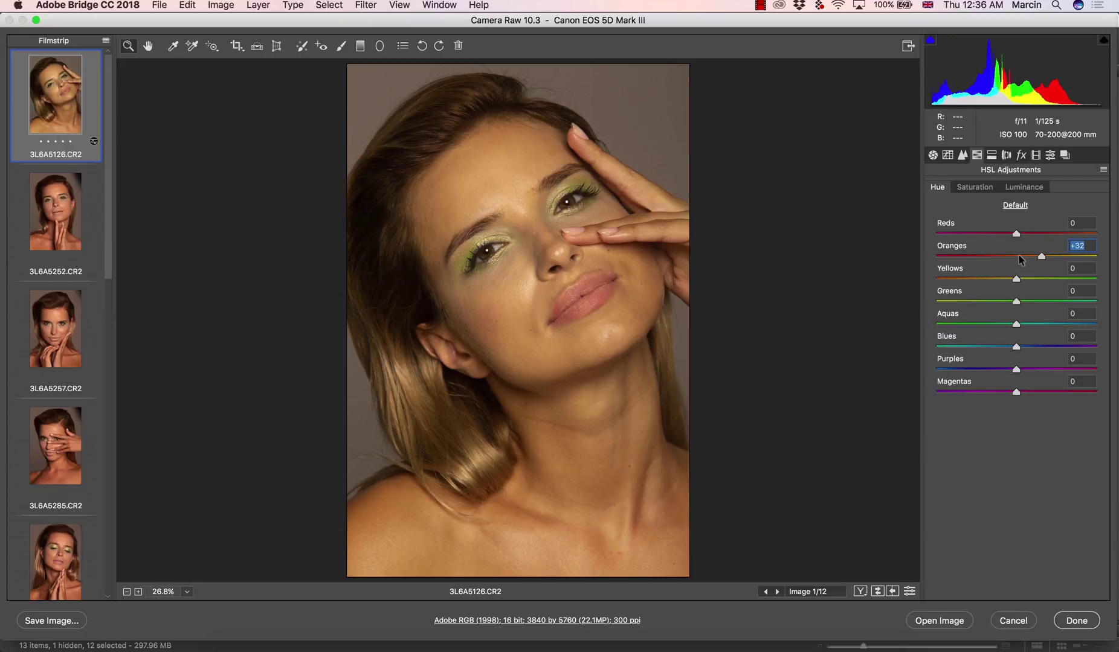
pyautogui.write('0')
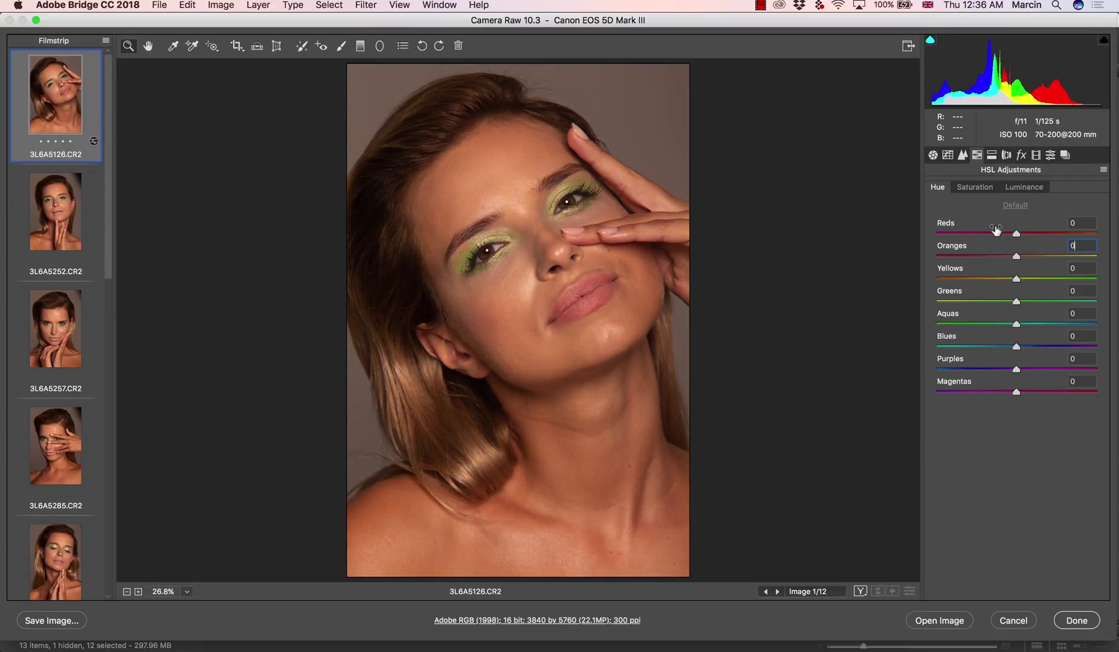
# - Raise the HSL saturation of Greens to +83 and of Yellows to +42
pyautogui.click(975, 188)
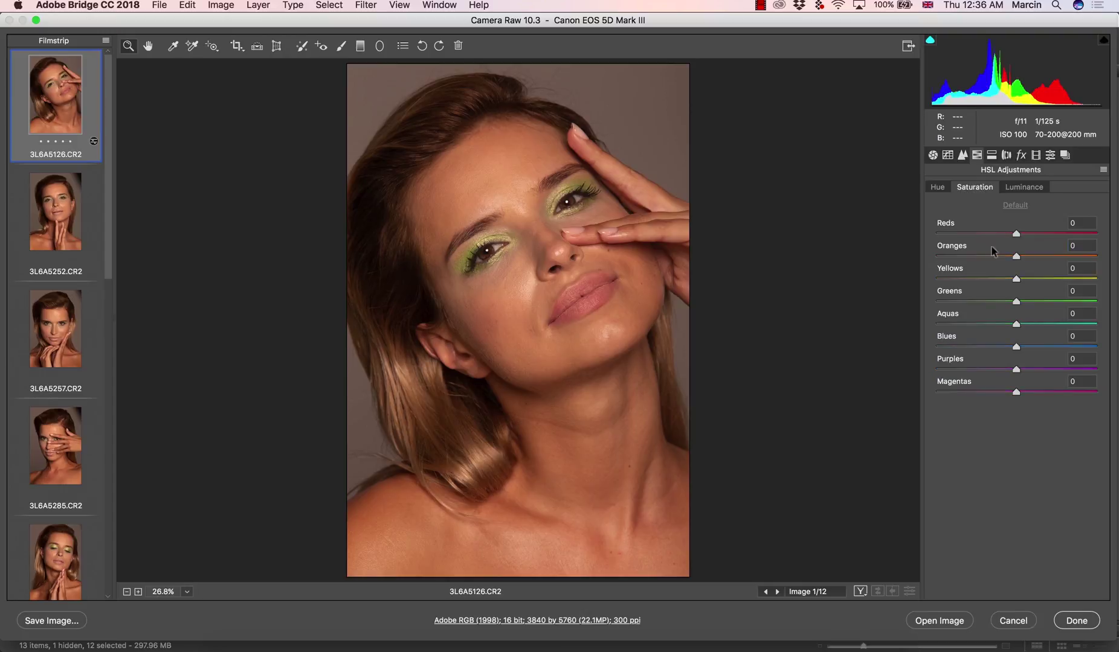
pyautogui.click(938, 189)
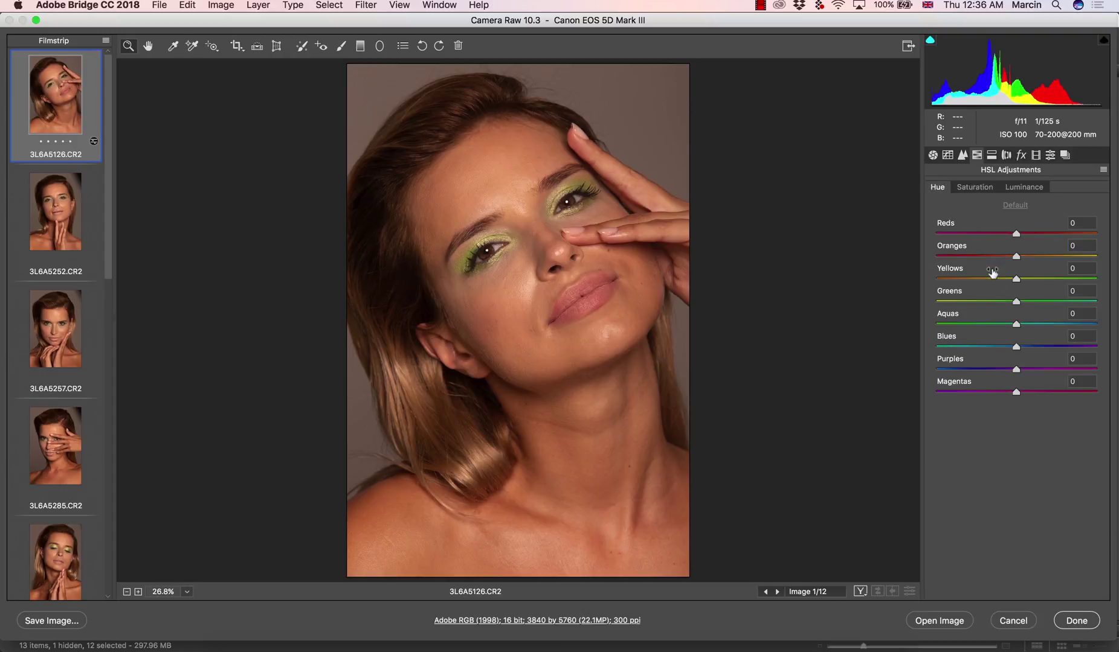
pyautogui.click(975, 187)
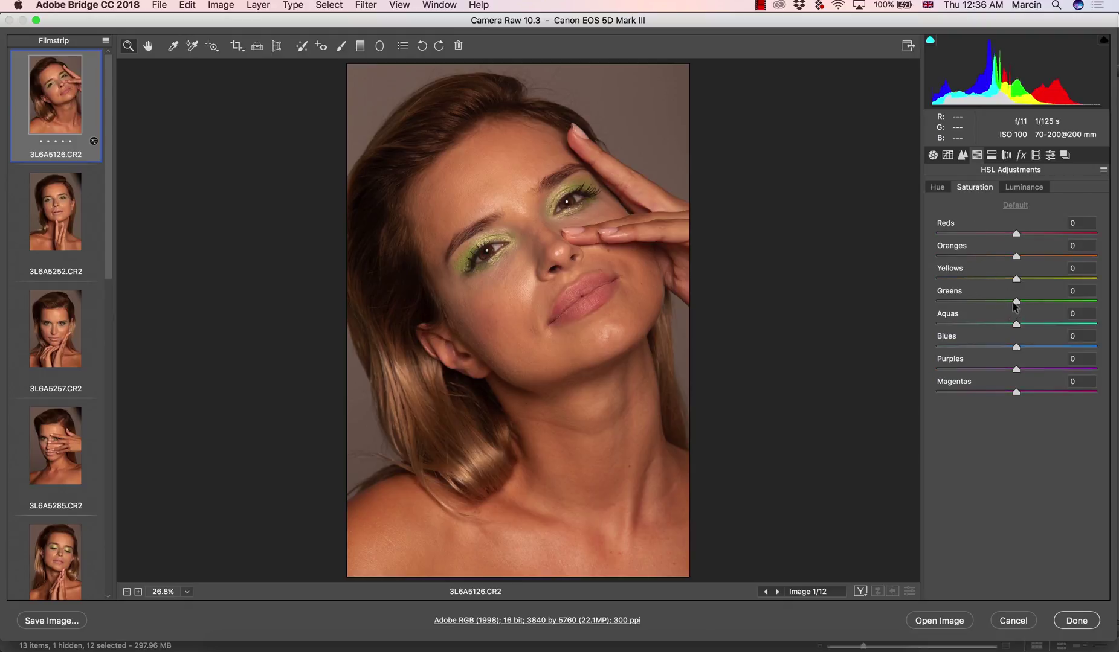
pyautogui.moveTo(1018, 301); pyautogui.dragTo(1082, 300)
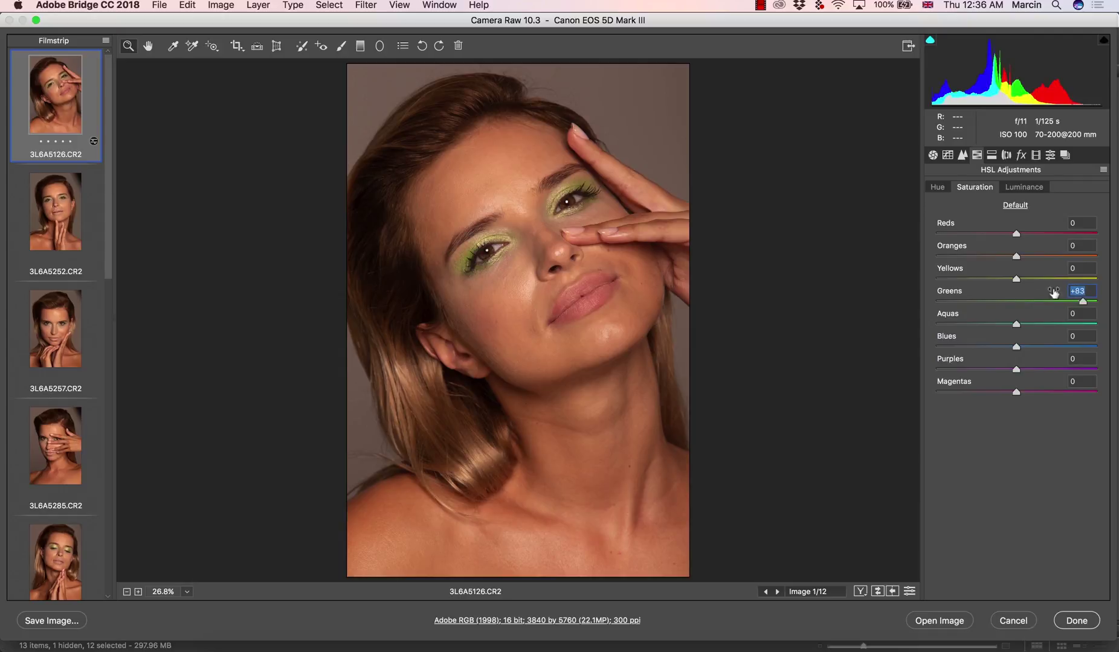
pyautogui.moveTo(1018, 278); pyautogui.dragTo(1049, 278)
# - Compare the portrait with and without the saturation changes, and reset the Yellows and Greens saturation to 0
pyautogui.press('p')
pyautogui.press('p')
pyautogui.press('p')
pyautogui.press('p')
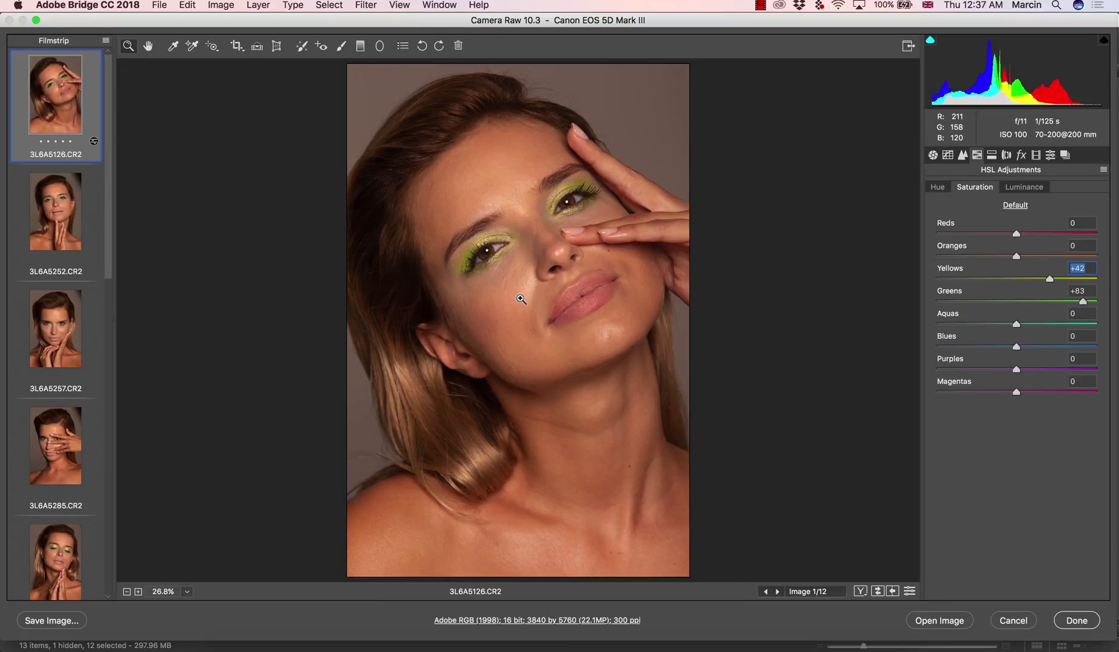
pyautogui.press('p')
pyautogui.press('p')
pyautogui.write('0')
pyautogui.press('Tab')
pyautogui.write('0')
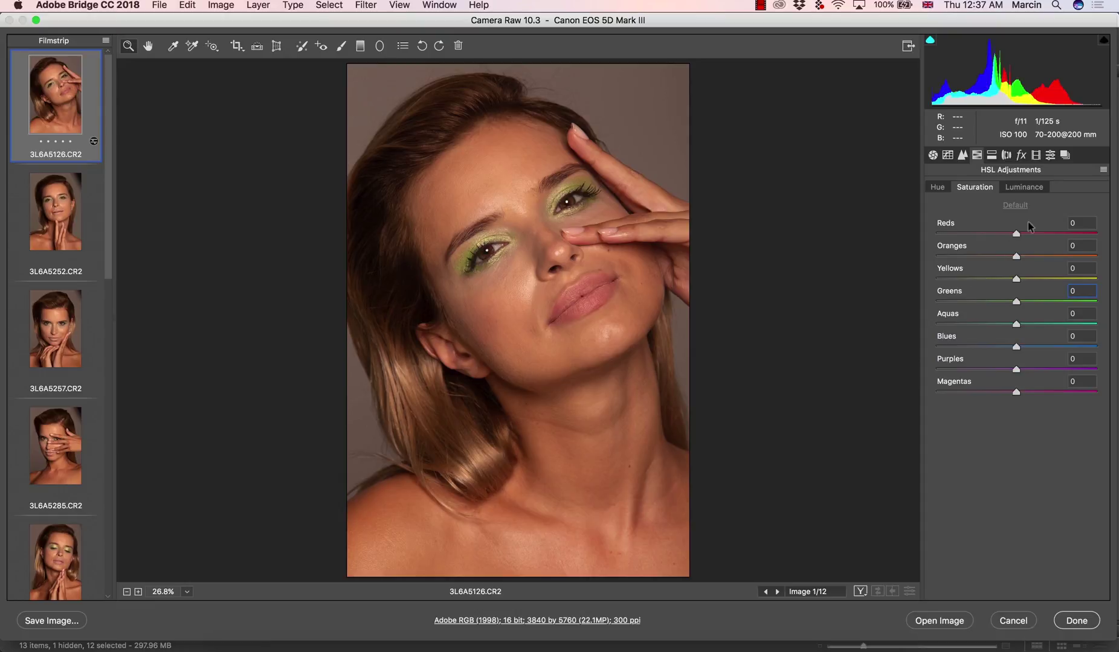
# - Try HSL luminance with Yellows at +93 and Oranges at +3, and reset both to 0
pyautogui.click(1025, 191)
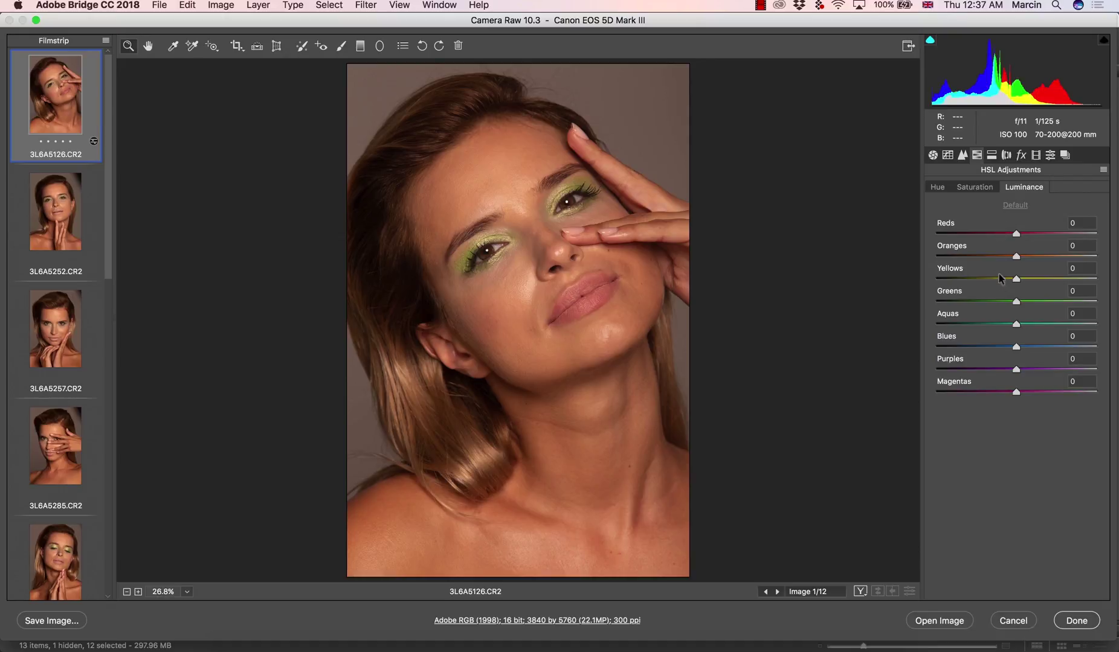
pyautogui.moveTo(1016, 279); pyautogui.dragTo(1094, 279)
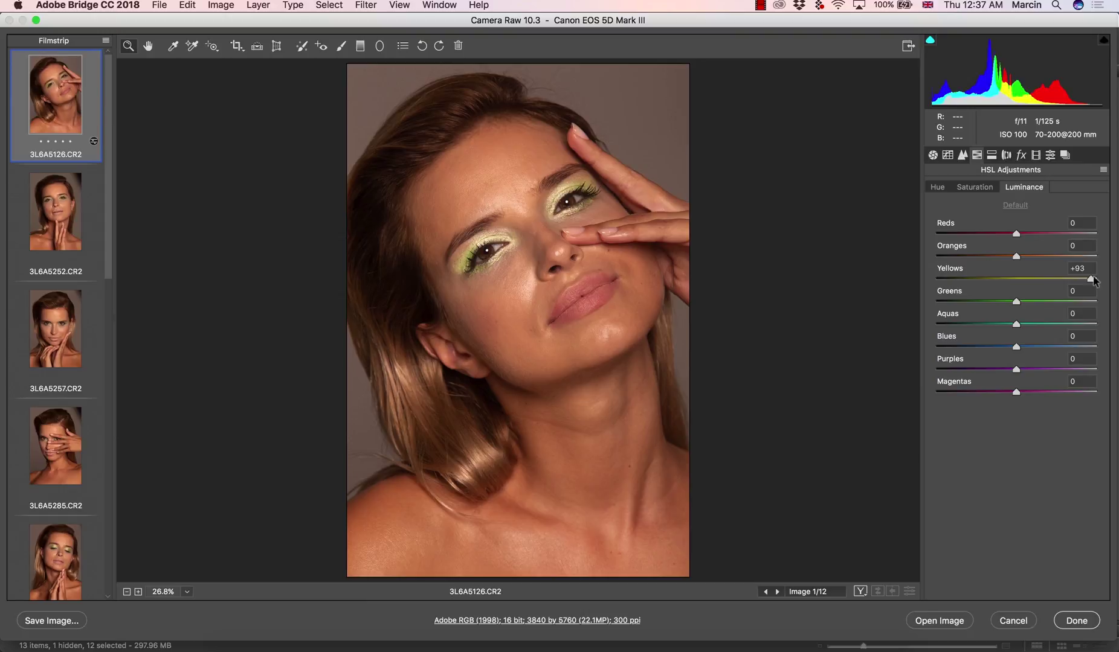
pyautogui.moveTo(1094, 279); pyautogui.dragTo(1088, 279)
pyautogui.click(1078, 268)
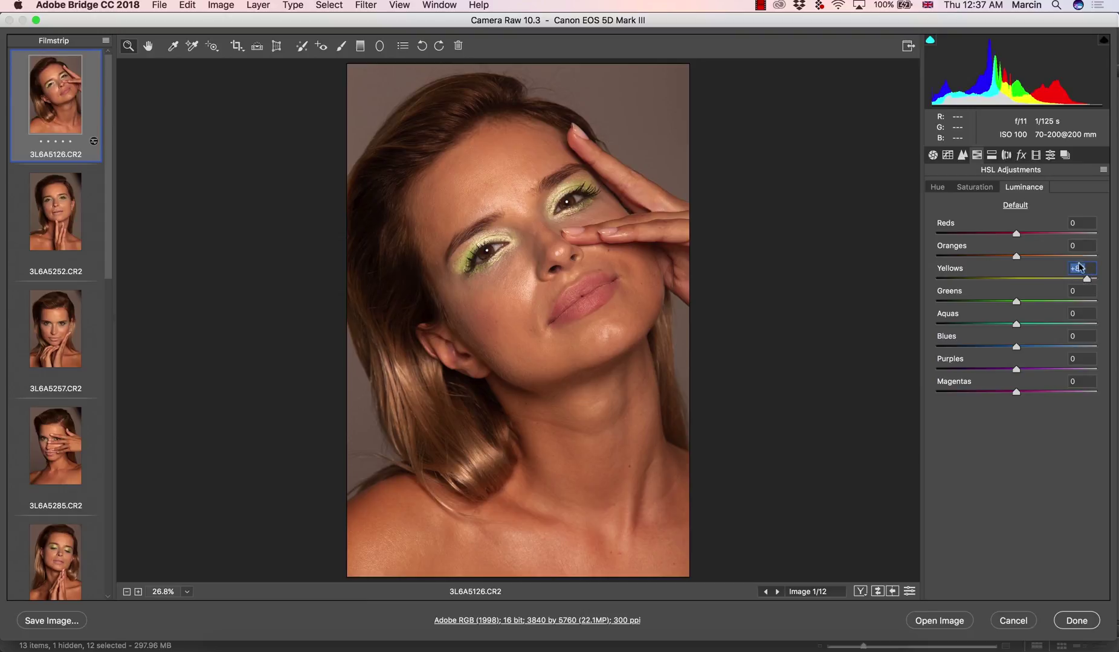
pyautogui.write('0')
pyautogui.moveTo(1016, 256)
pyautogui.mouseDown()
pyautogui.moveTo(1002, 257)
pyautogui.moveTo(1021, 257)
pyautogui.mouseUp()
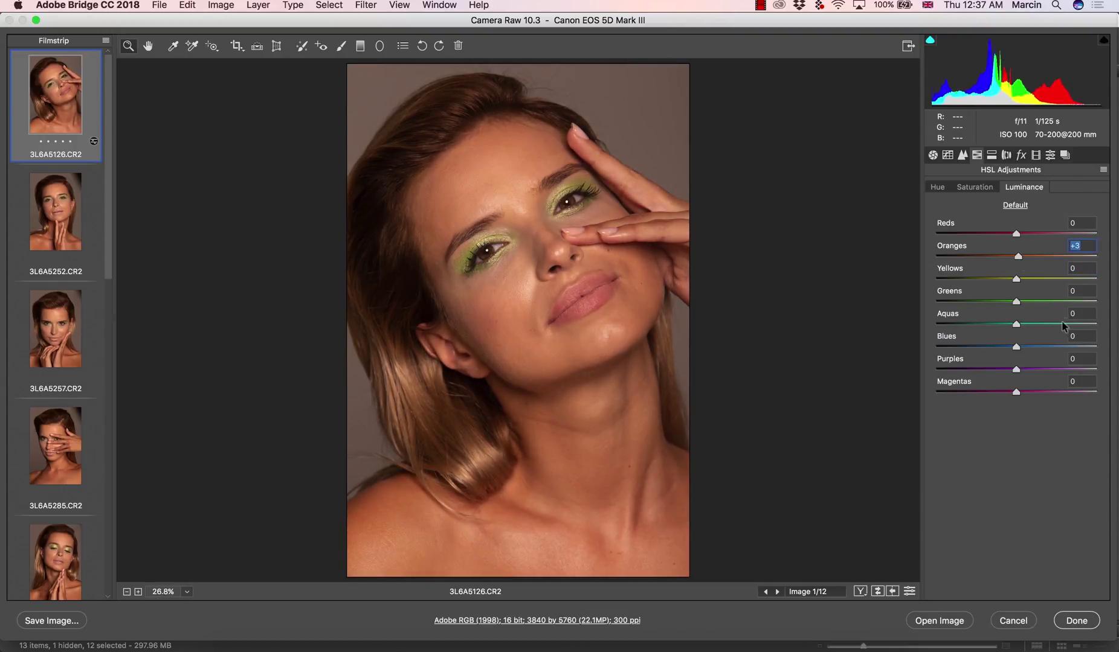
pyautogui.write('0')
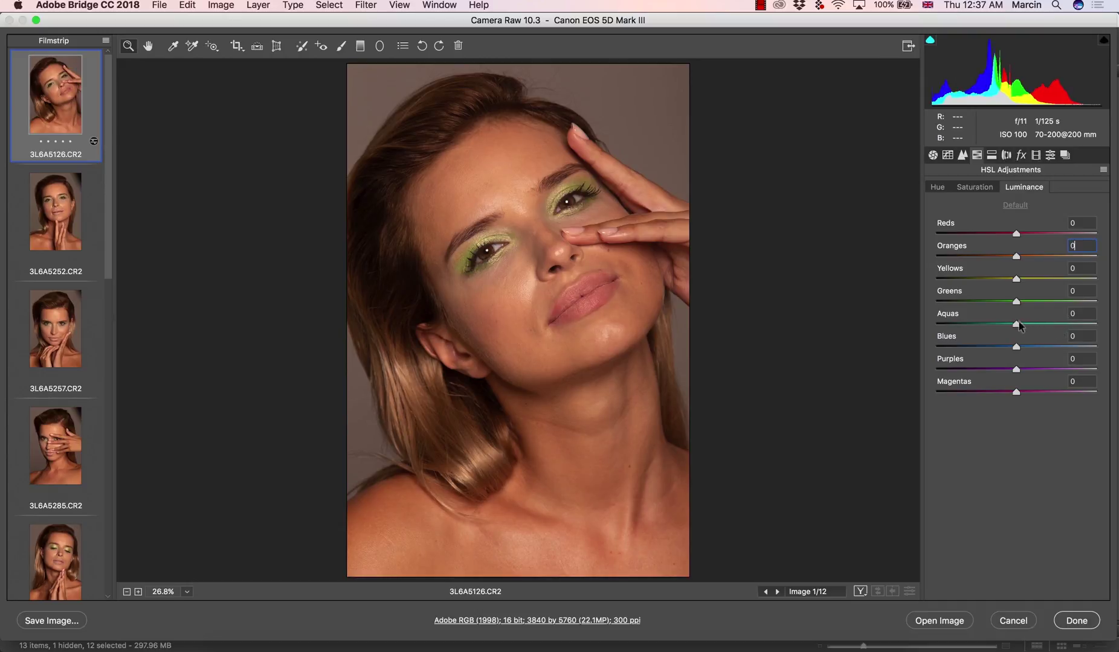
# - Apply split toning with highlights at hue 48 and saturation 19, and shadows at hue 231 and saturation 25
pyautogui.click(991, 155)
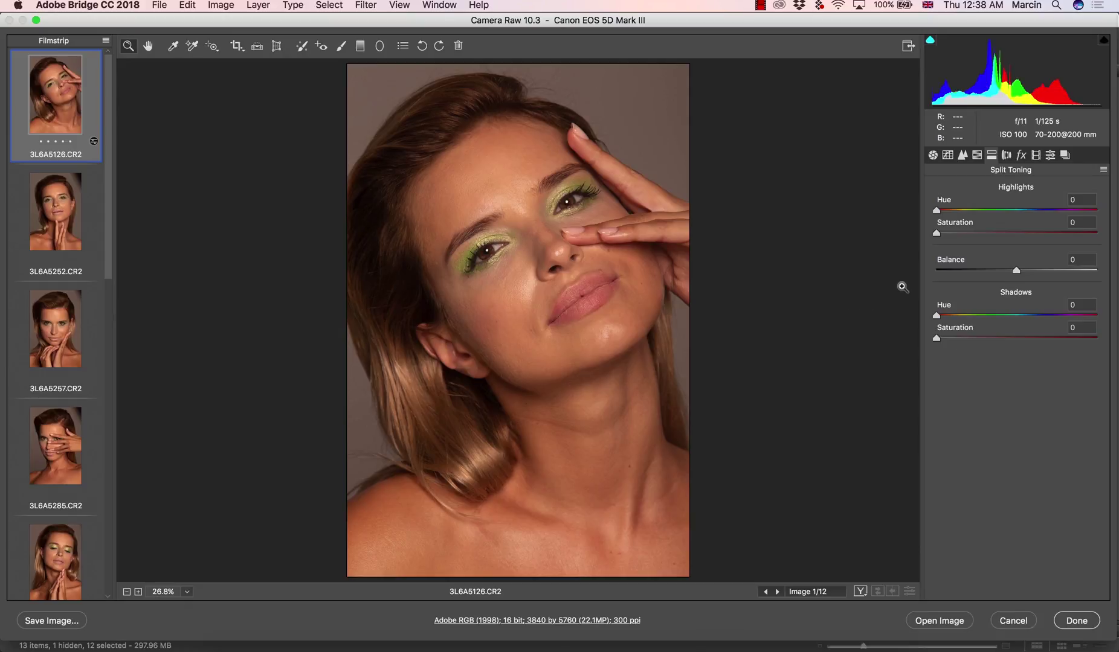
pyautogui.click(956, 210)
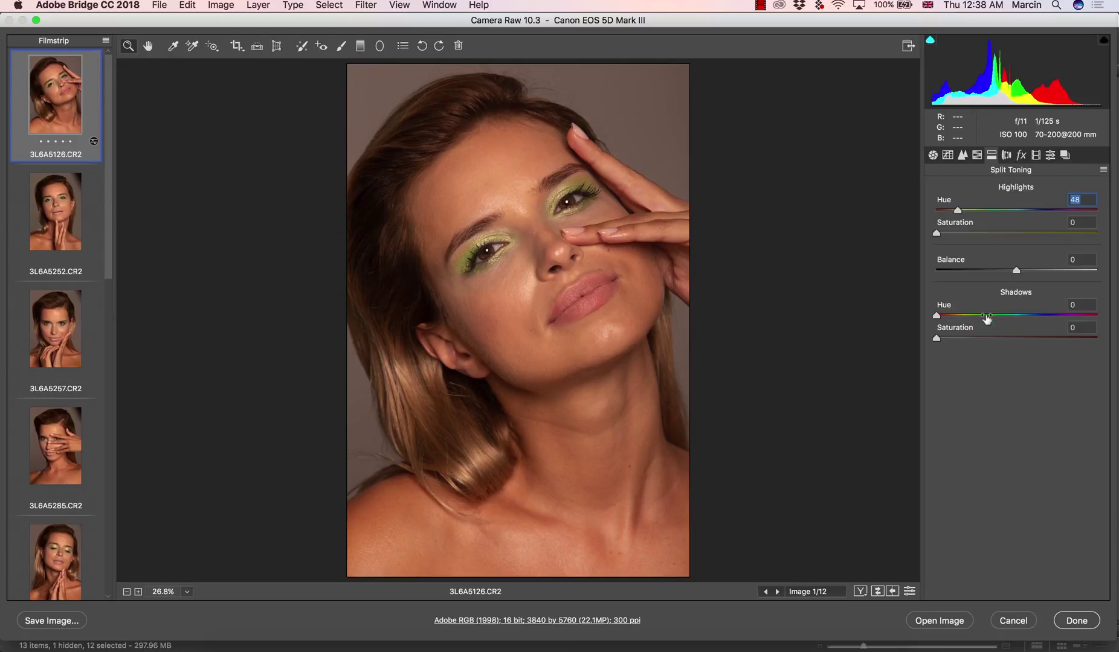
pyautogui.click(1038, 315)
pyautogui.moveTo(939, 235); pyautogui.dragTo(966, 234)
pyautogui.moveTo(941, 337); pyautogui.dragTo(978, 341)
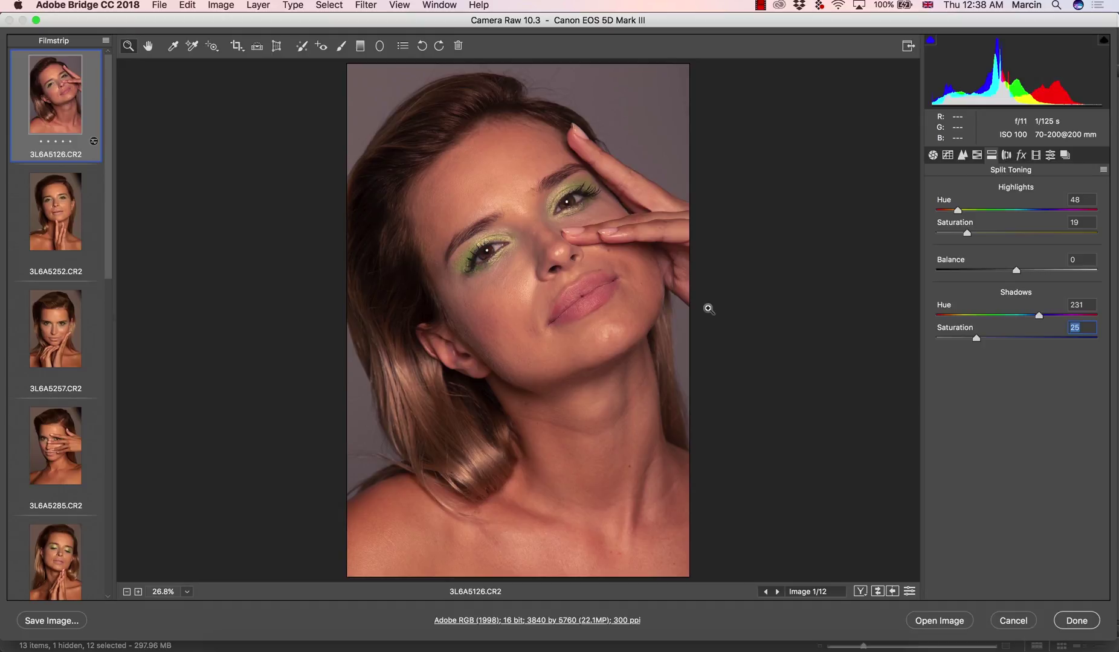
# - Reset the split toning saturation of both the shadows and the highlights to 0
pyautogui.write('0')
pyautogui.hotkey('shift', 'Tab')
pyautogui.hotkey('shift', 'Tab')
pyautogui.hotkey('shift', 'Tab')
pyautogui.write('0')
# - Look over the Lens Corrections, Effects and Basic settings, and open the Calibration settings
pyautogui.click(1006, 156)
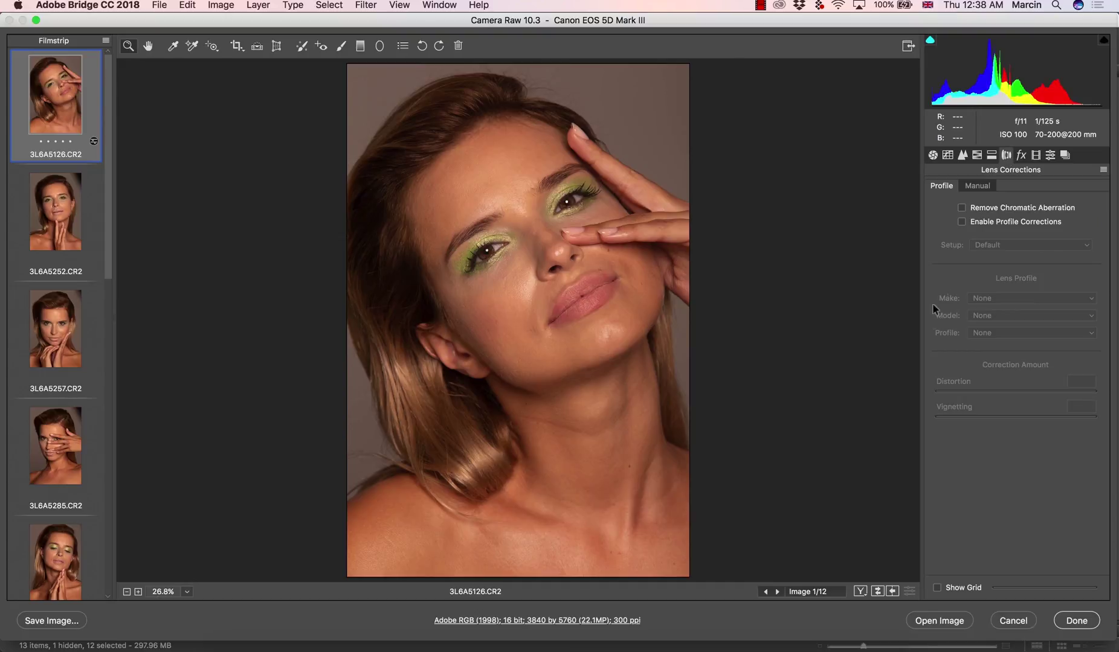
pyautogui.click(1021, 156)
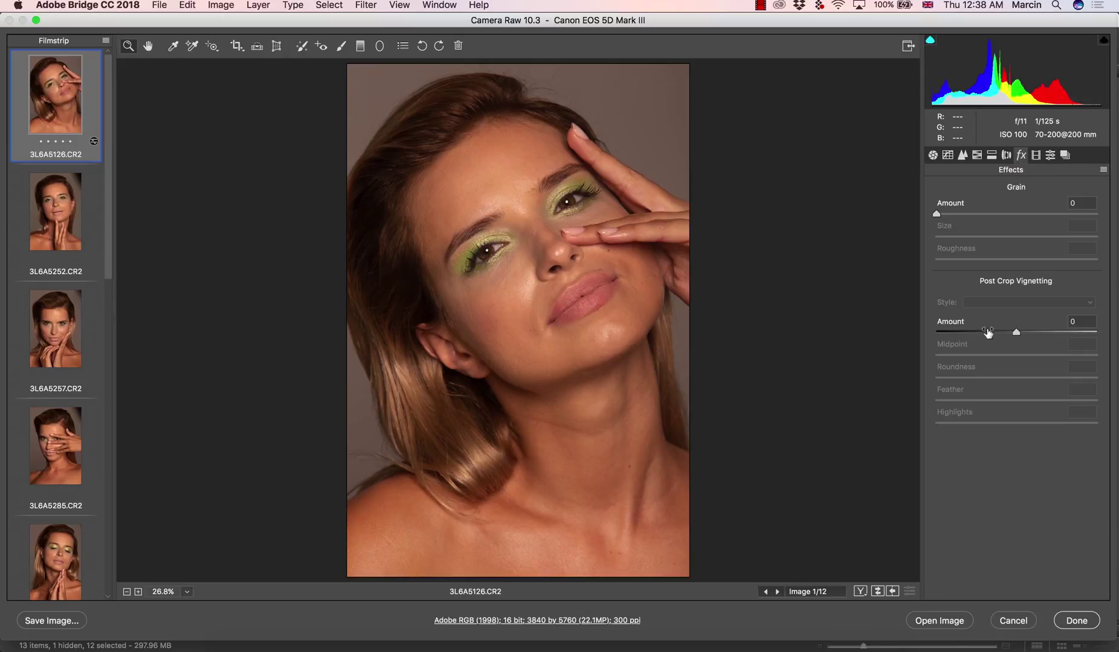
pyautogui.moveTo(1015, 330); pyautogui.dragTo(1015, 331)
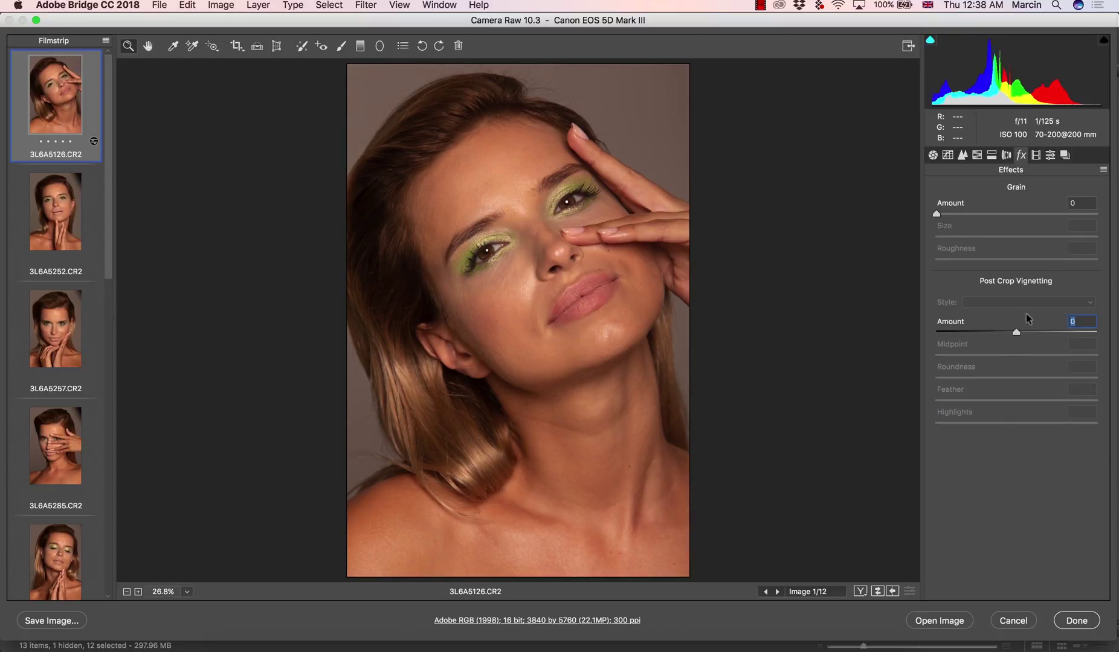
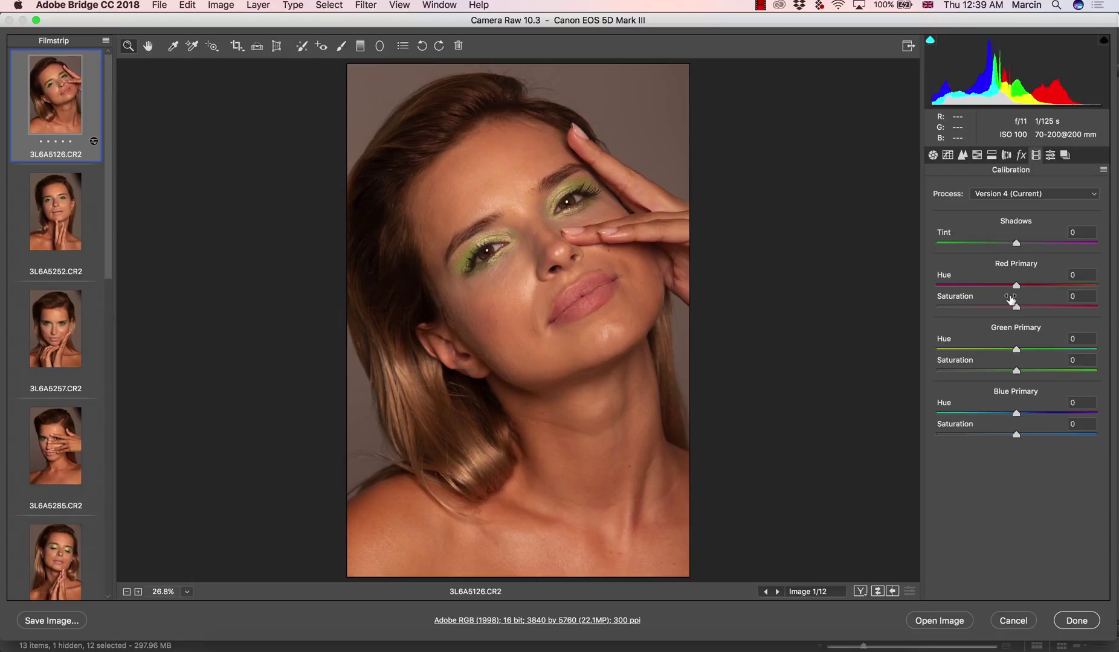
pyautogui.click(934, 156)
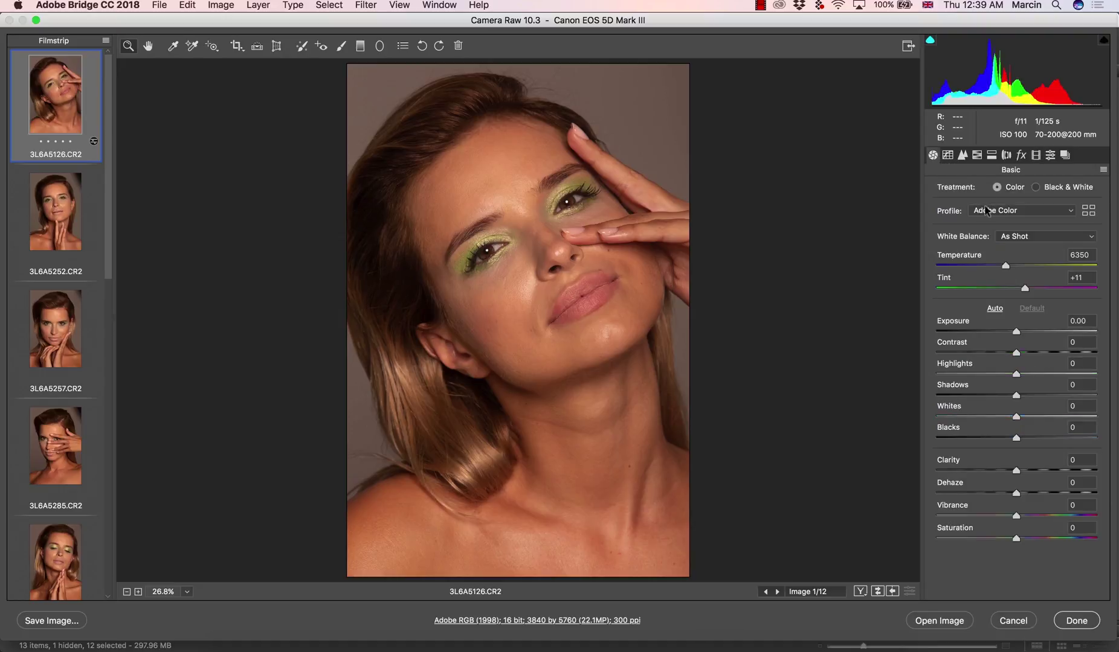
pyautogui.click(1035, 156)
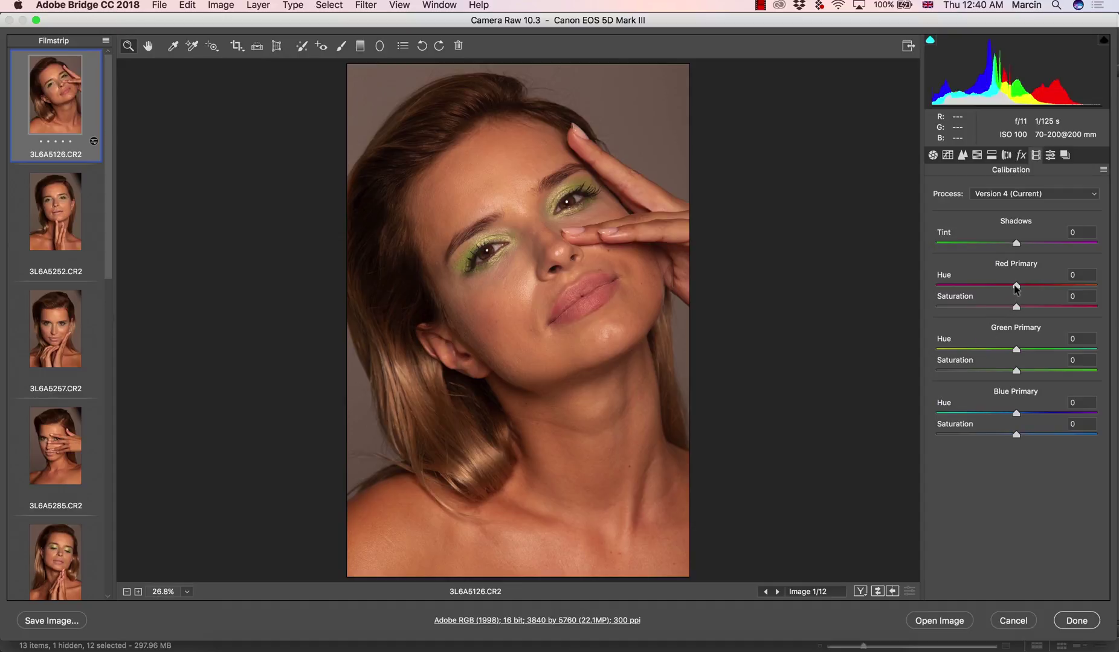
# - Try Calibration with Blue Primary hue at -8 and saturation at +9, plus slight Red and Green Primary saturation shifts, and reset all to 0
pyautogui.moveTo(1016, 413); pyautogui.dragTo(1027, 436)
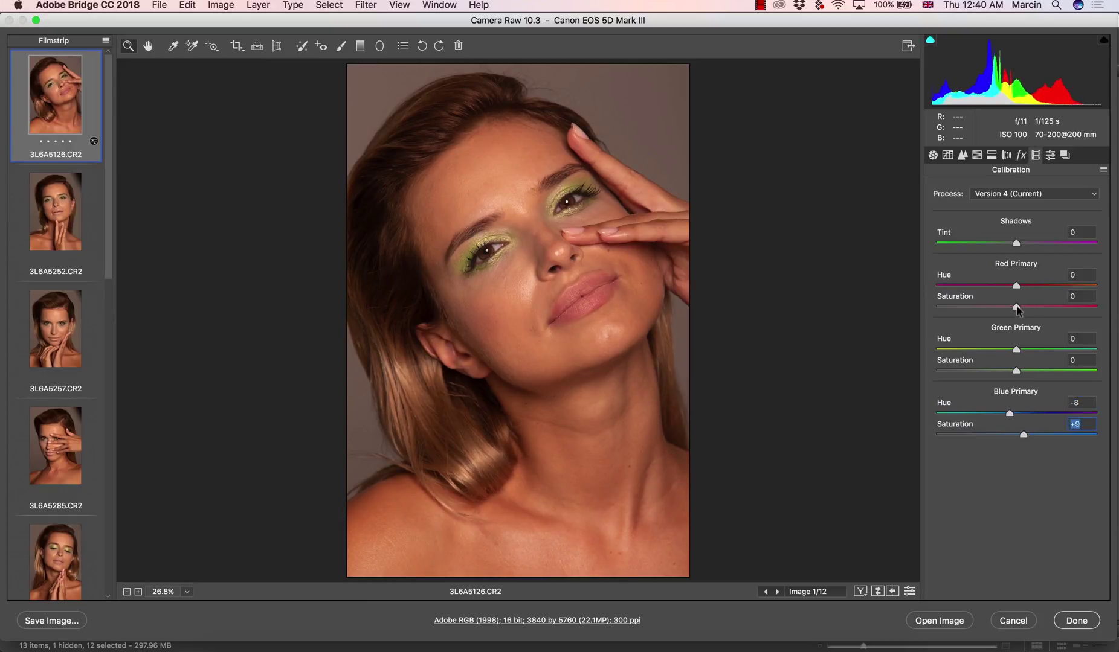
pyautogui.moveTo(1016, 306); pyautogui.dragTo(1021, 309)
pyautogui.moveTo(1016, 370); pyautogui.dragTo(1013, 374)
pyautogui.click(1102, 171)
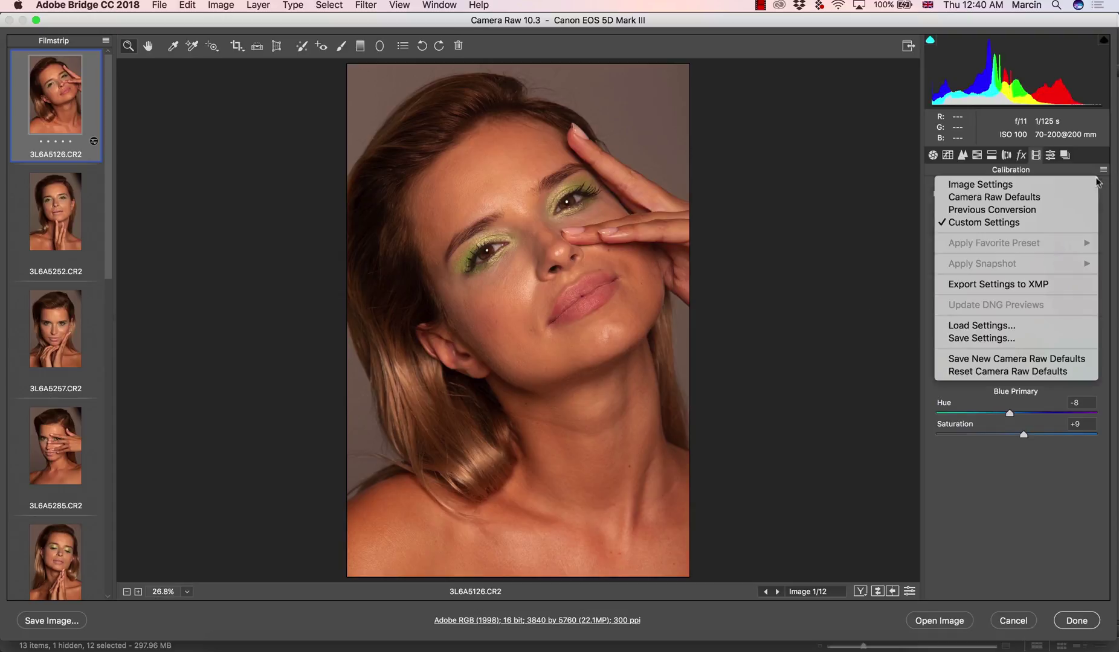
pyautogui.click(1000, 372)
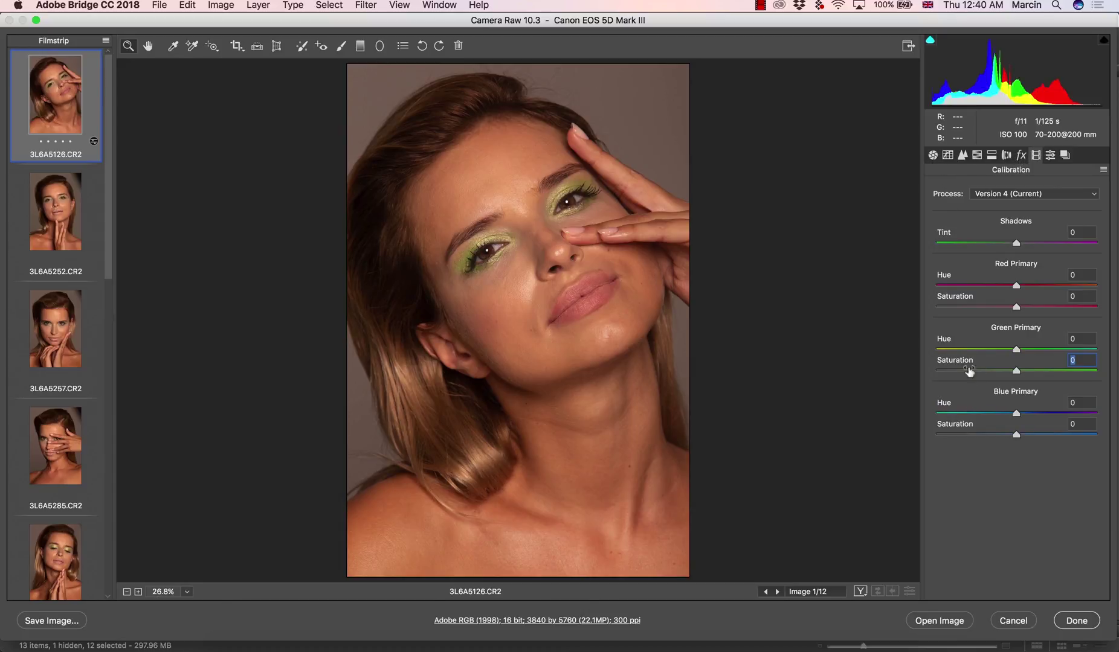
# - Return to the Basic settings, look over the color sampler and straighten tools, and open the Transform settings
pyautogui.click(932, 156)
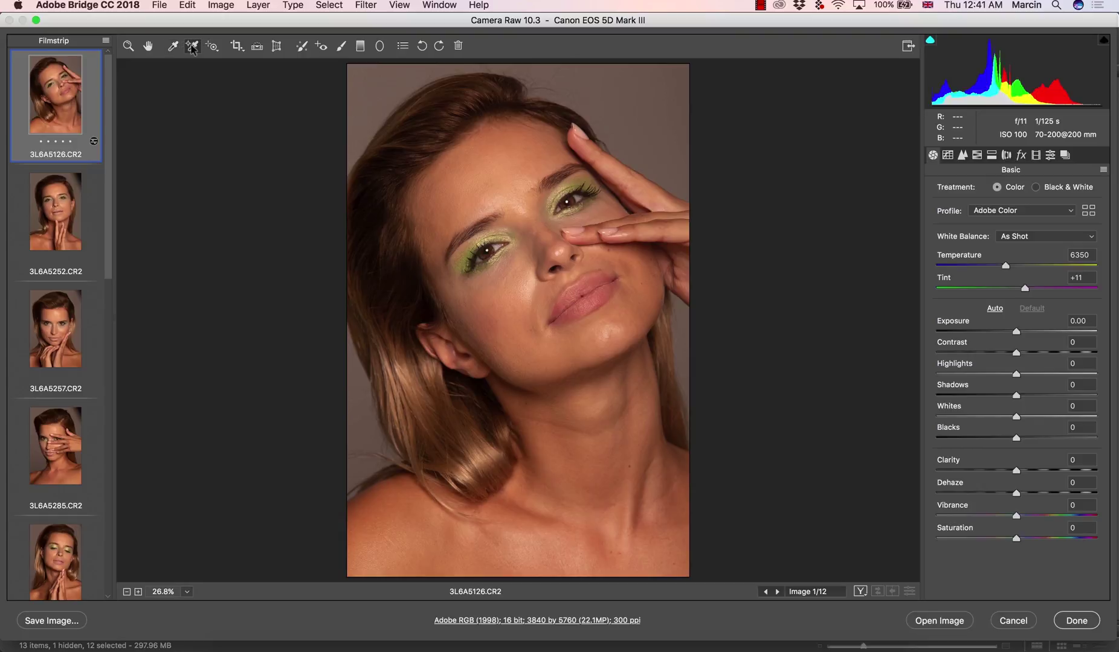
pyautogui.click(208, 49)
pyautogui.click(257, 47)
pyautogui.click(276, 47)
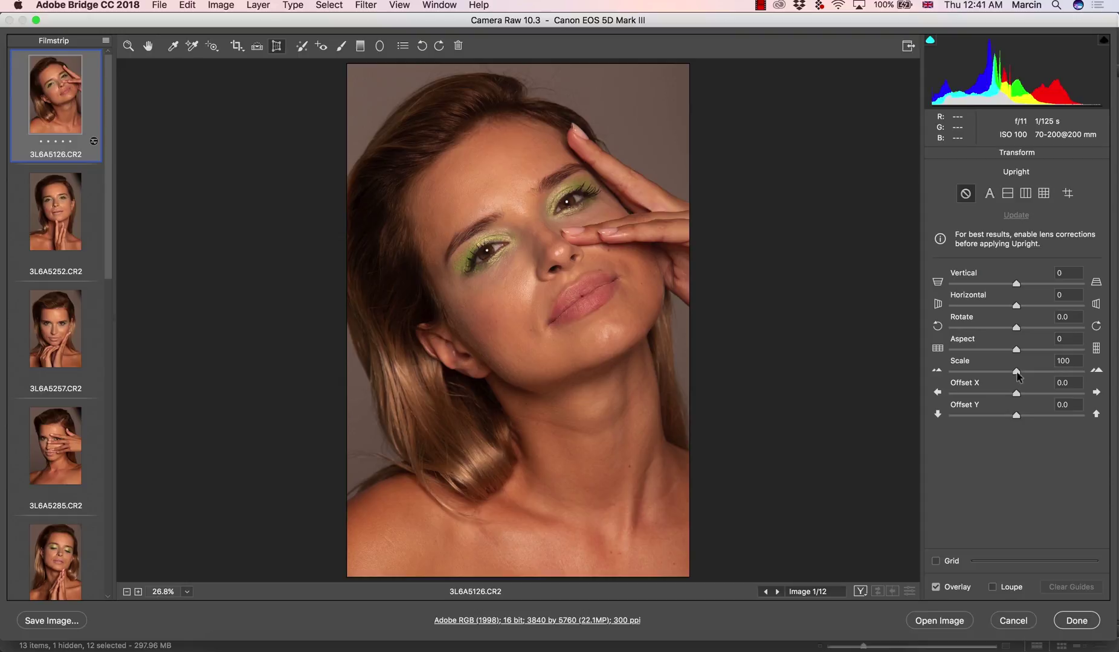
# - Set the Transform scale to 114, and try a slight Horizontal shift and Vertical at -3, resetting those two to 0
pyautogui.moveTo(1018, 376); pyautogui.dragTo(1034, 373)
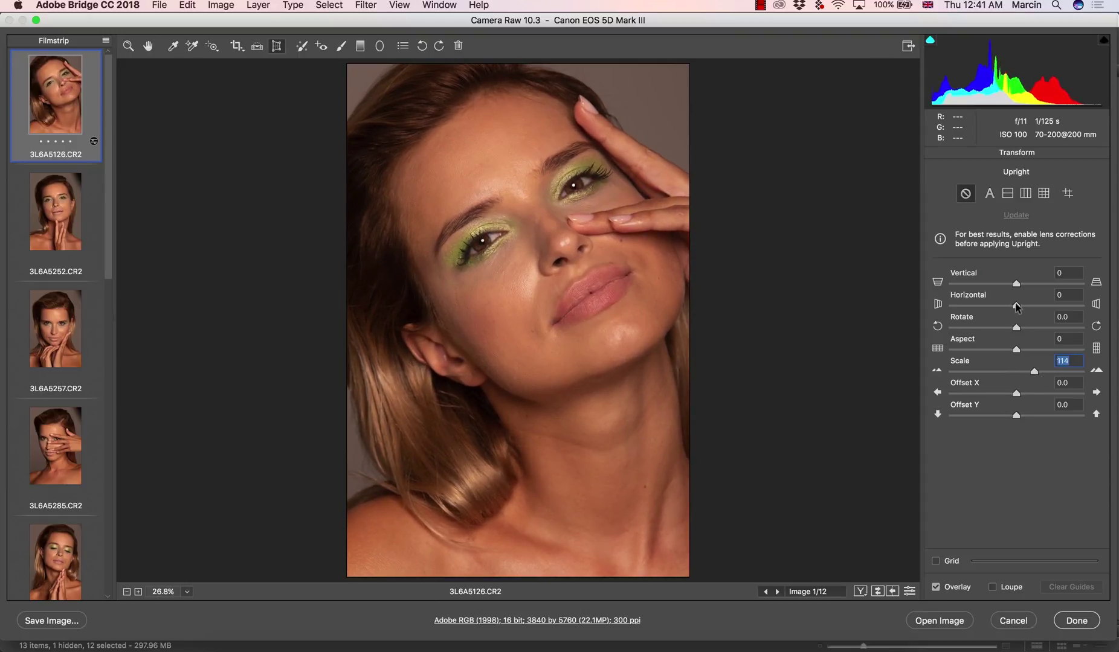
pyautogui.moveTo(1019, 306); pyautogui.dragTo(1011, 304)
pyautogui.doubleClick(1012, 304)
pyautogui.moveTo(1016, 283); pyautogui.dragTo(1013, 286)
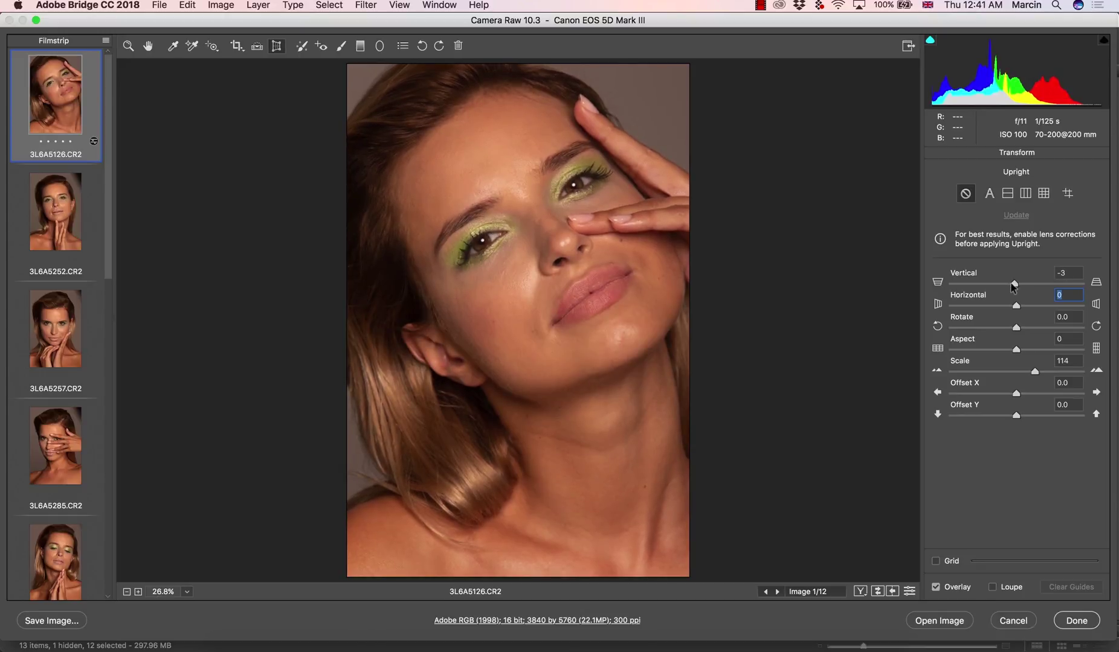
pyautogui.doubleClick(1014, 283)
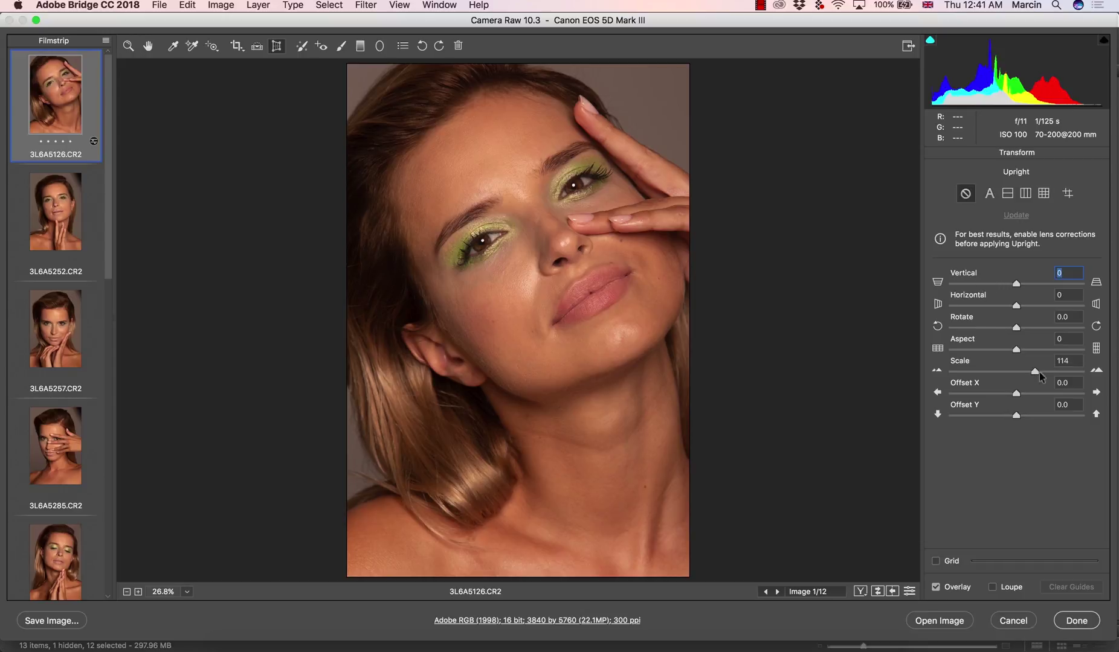
# - Try a Transform scale of 0, restore it to 100, and return to the Basic settings with the Zoom tool
pyautogui.click(1076, 362)
pyautogui.write('0')
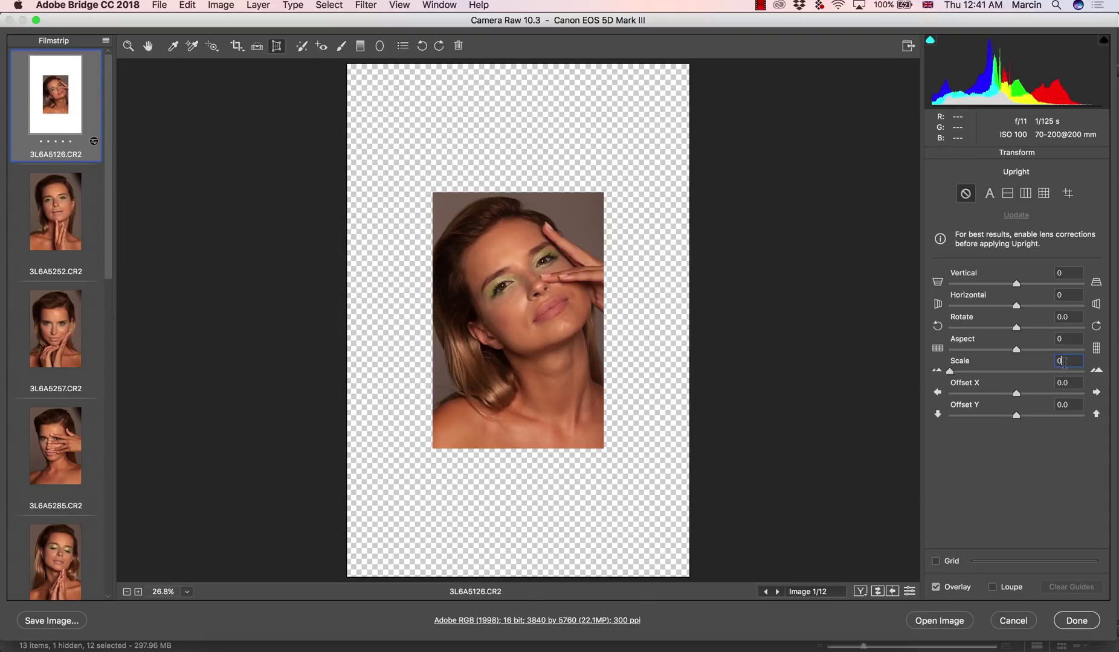
pyautogui.press('BackSpace')
pyautogui.write('100')
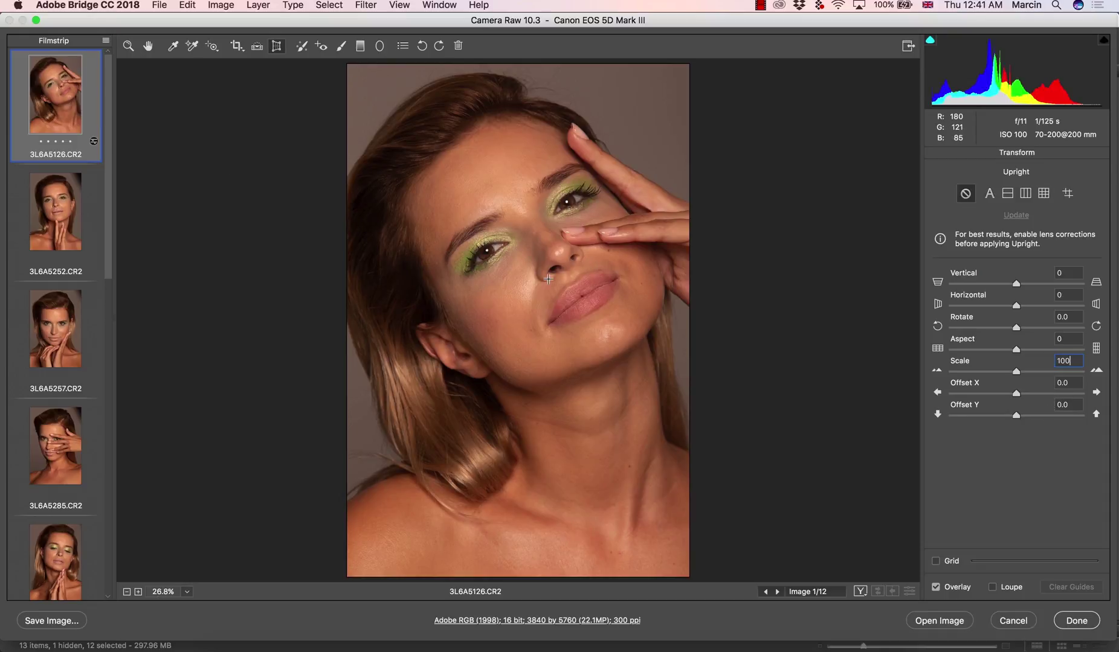
pyautogui.click(128, 46)
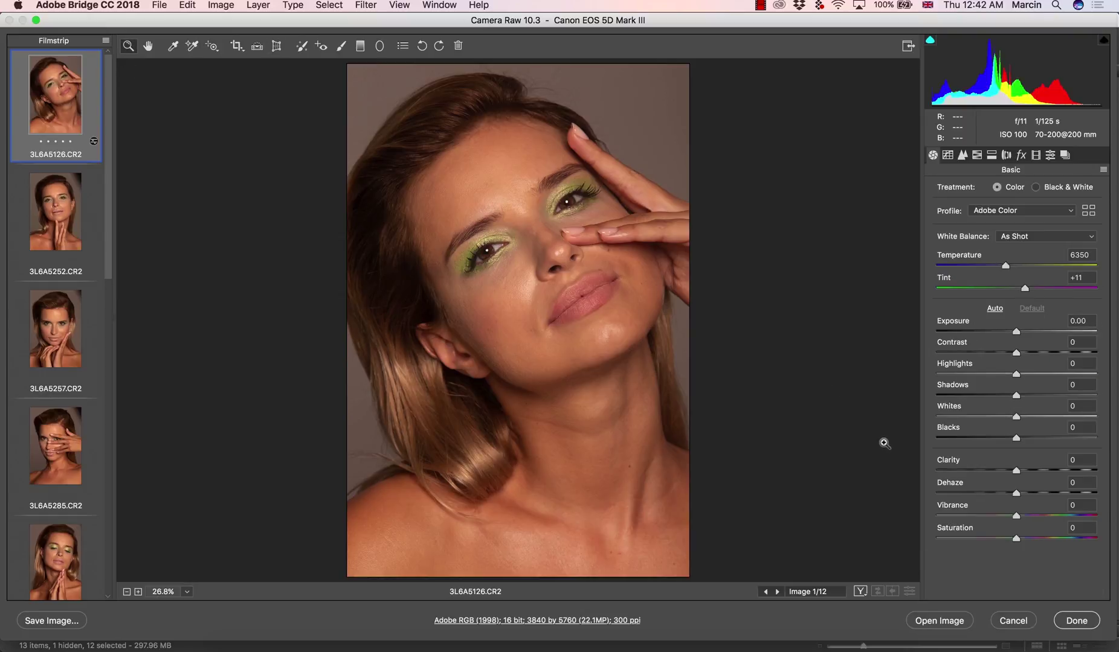